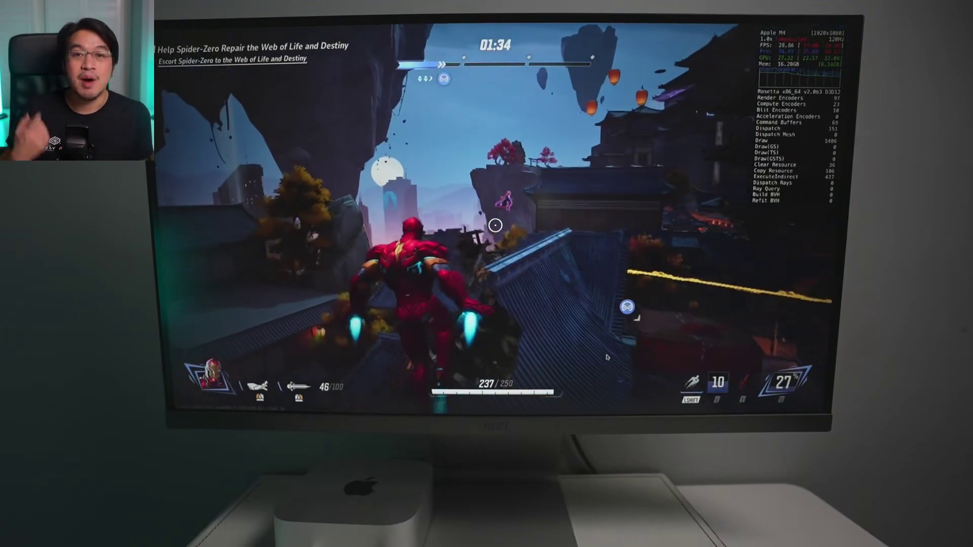
pyautogui.click(653, 377)
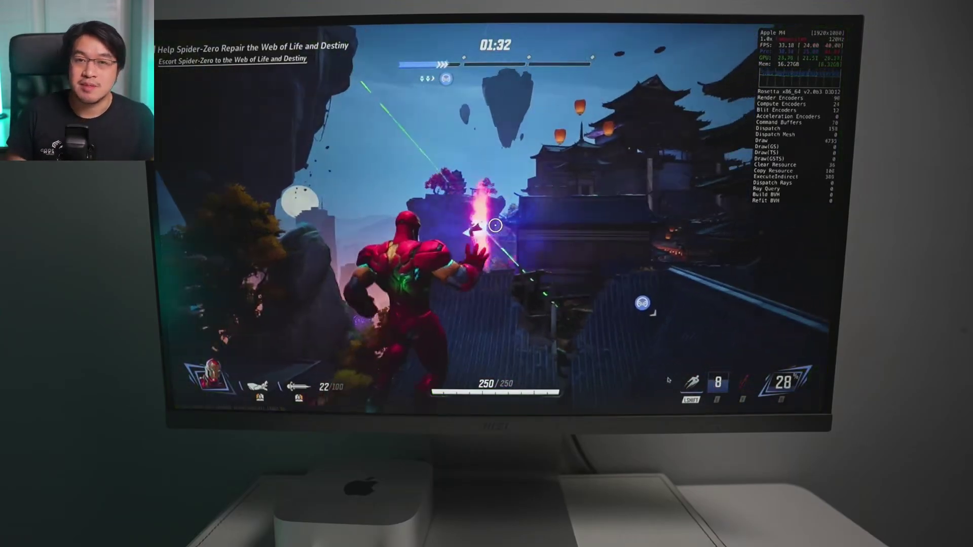
pyautogui.click(708, 352)
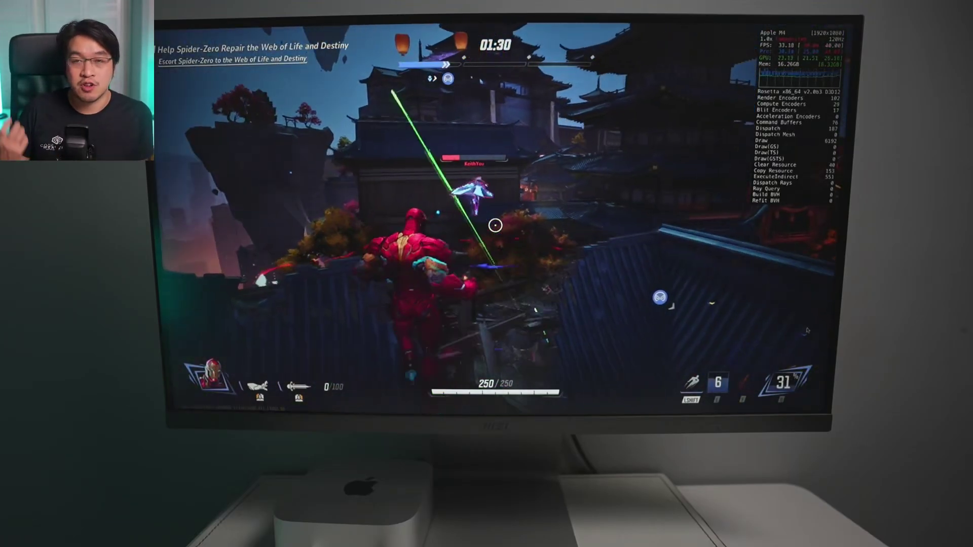
pyautogui.click(496, 225)
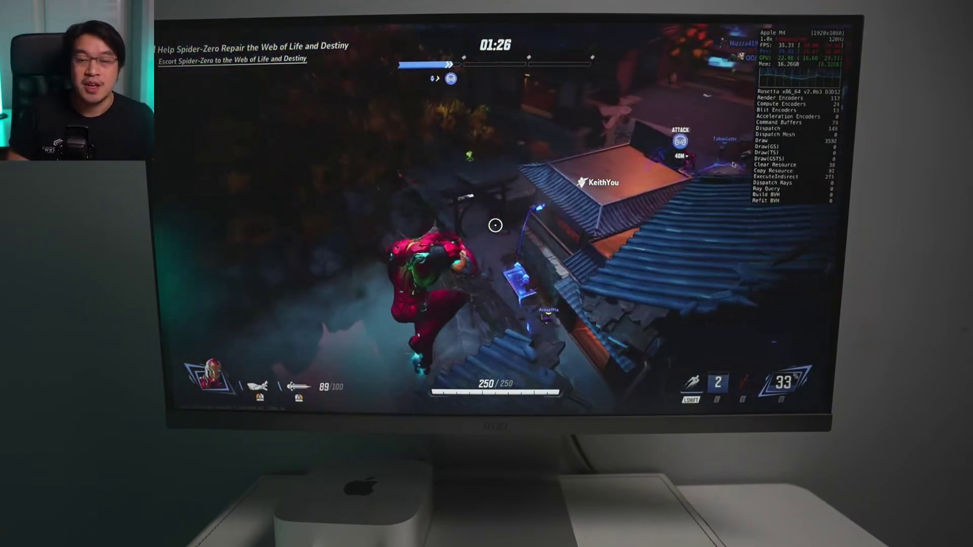
pyautogui.click(736, 232)
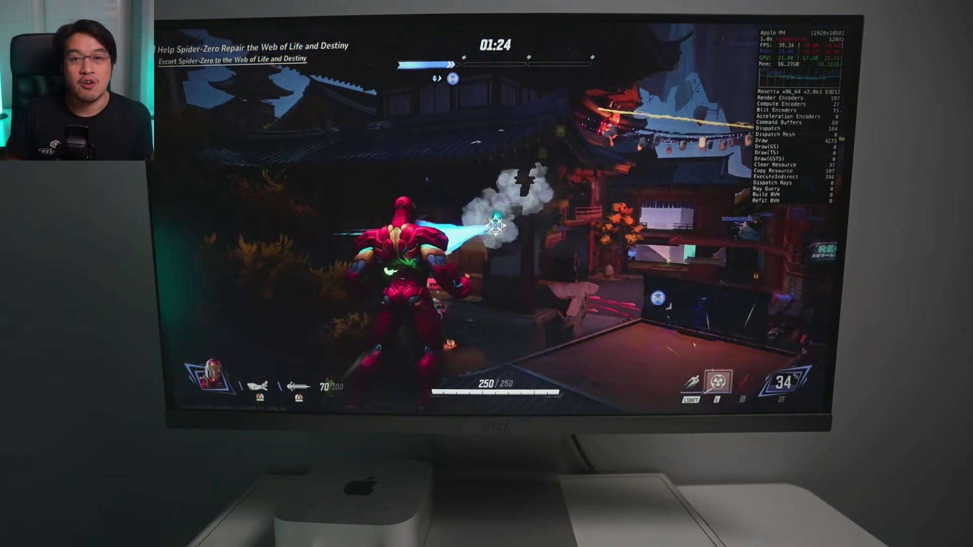
pyautogui.click(632, 191)
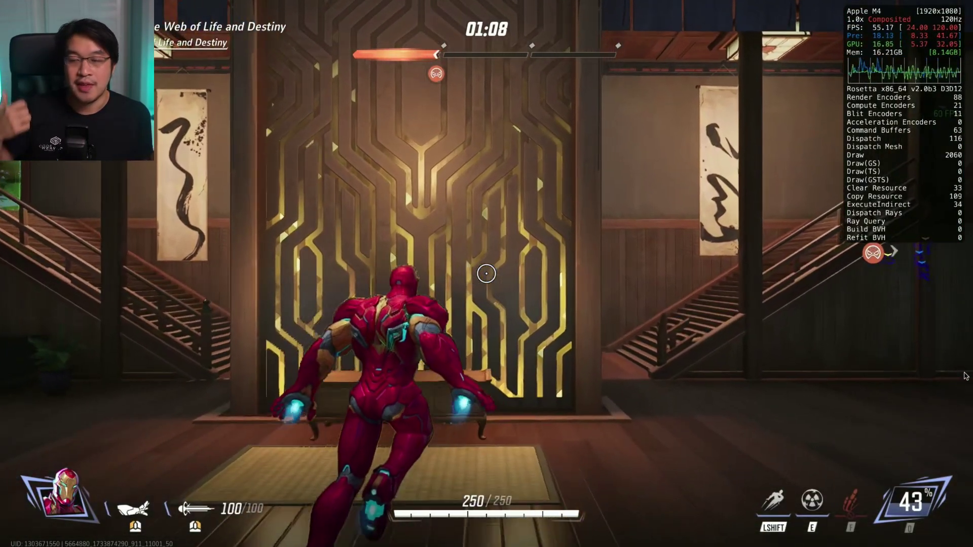
pyautogui.press('w')
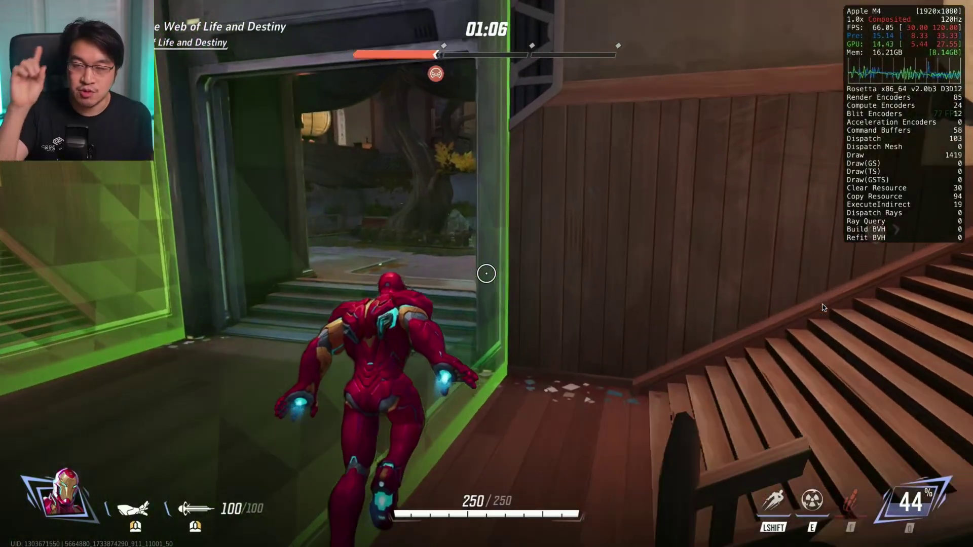
pyautogui.press('w')
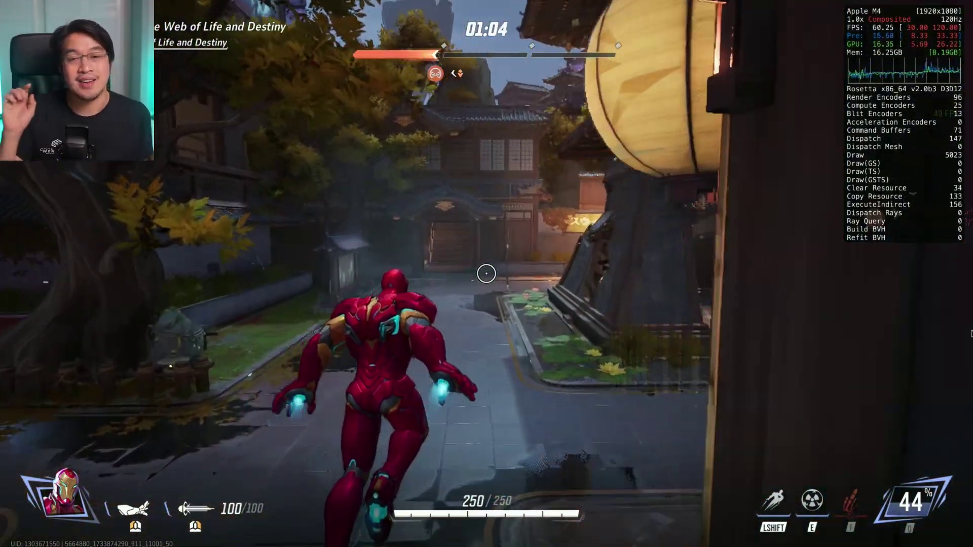
pyautogui.press('e')
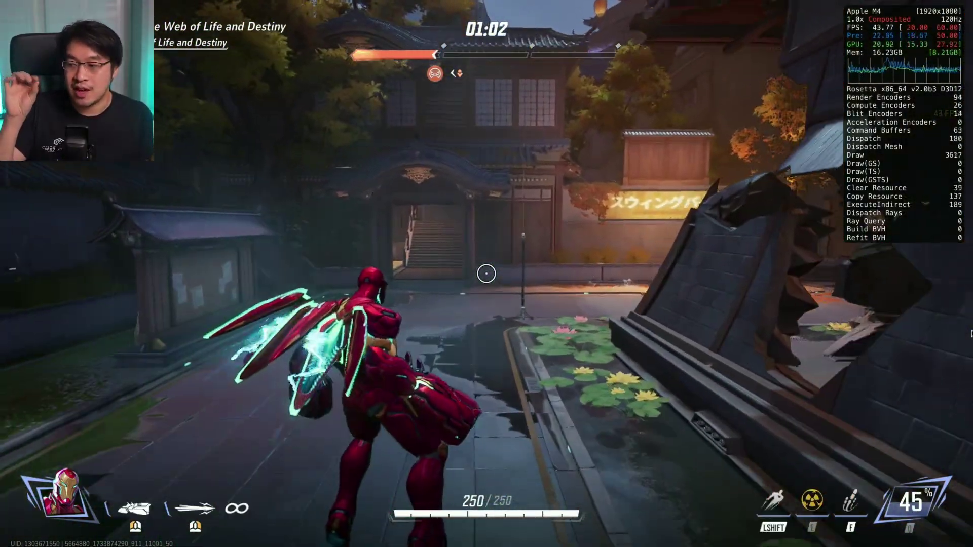
pyautogui.press('f')
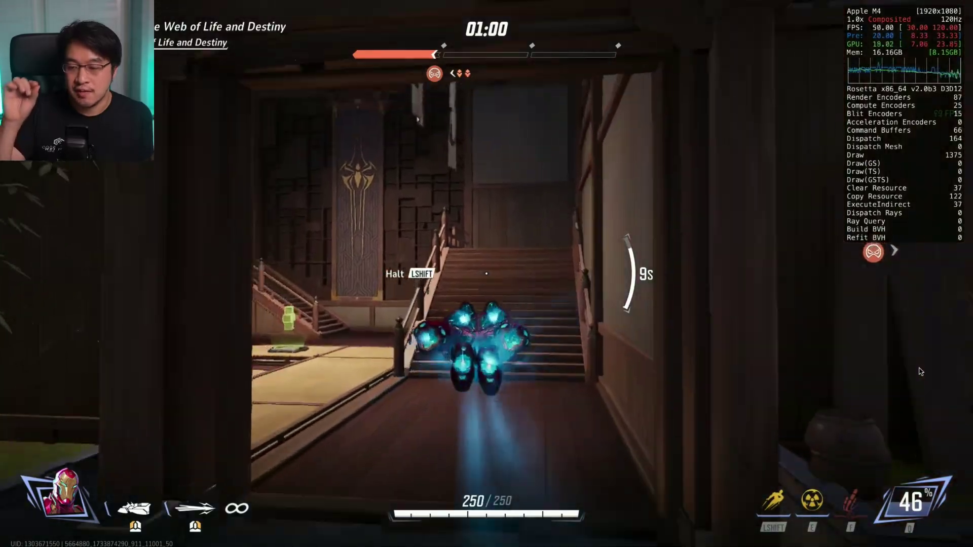
pyautogui.press('w')
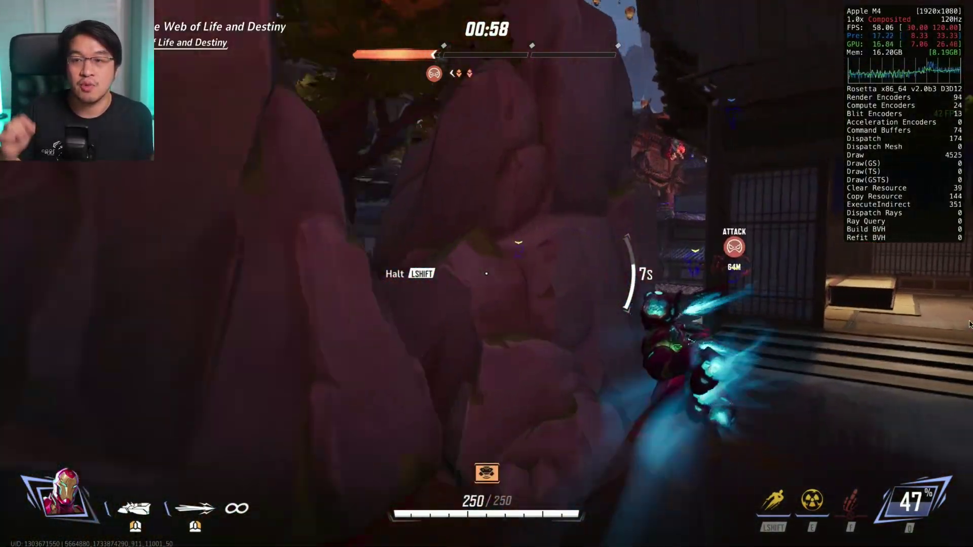
pyautogui.press('w')
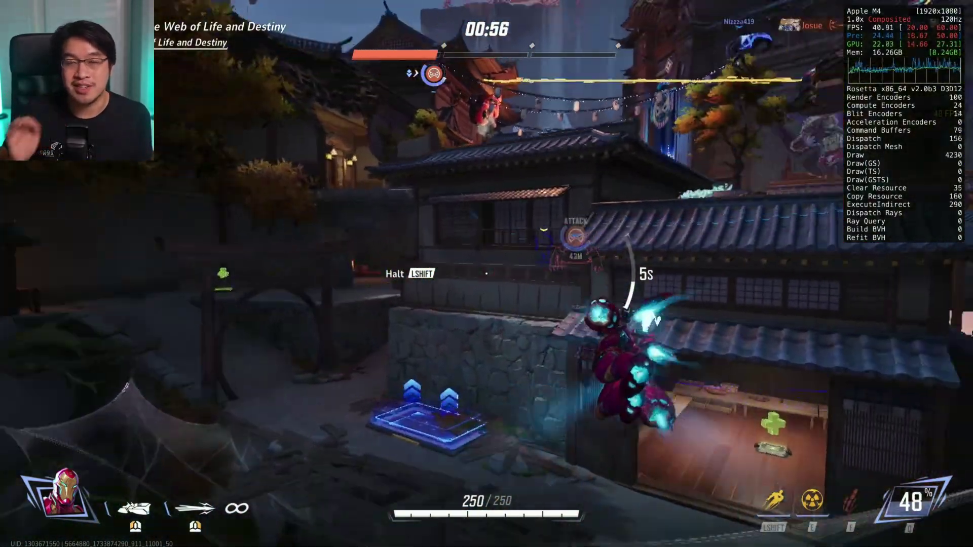
pyautogui.press('w')
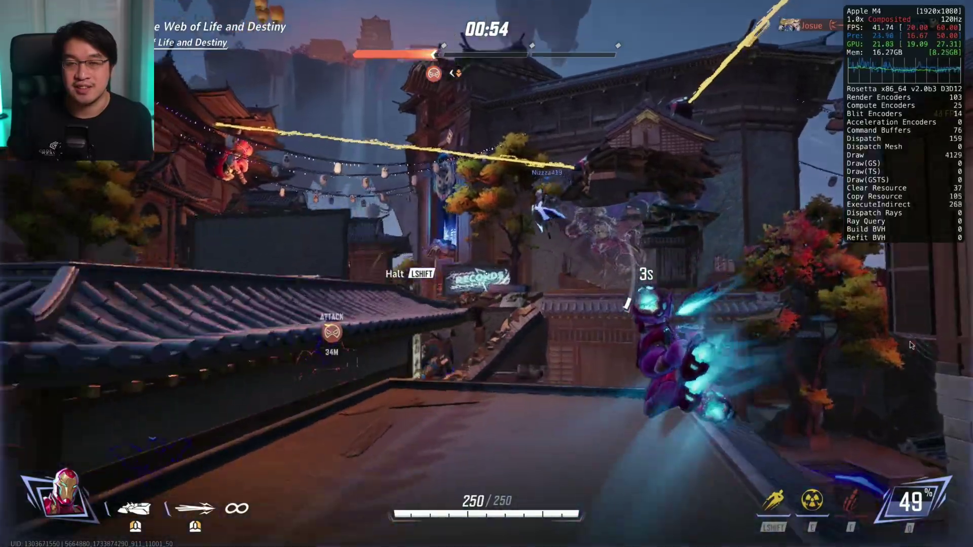
pyautogui.press('shift')
pyautogui.press('f')
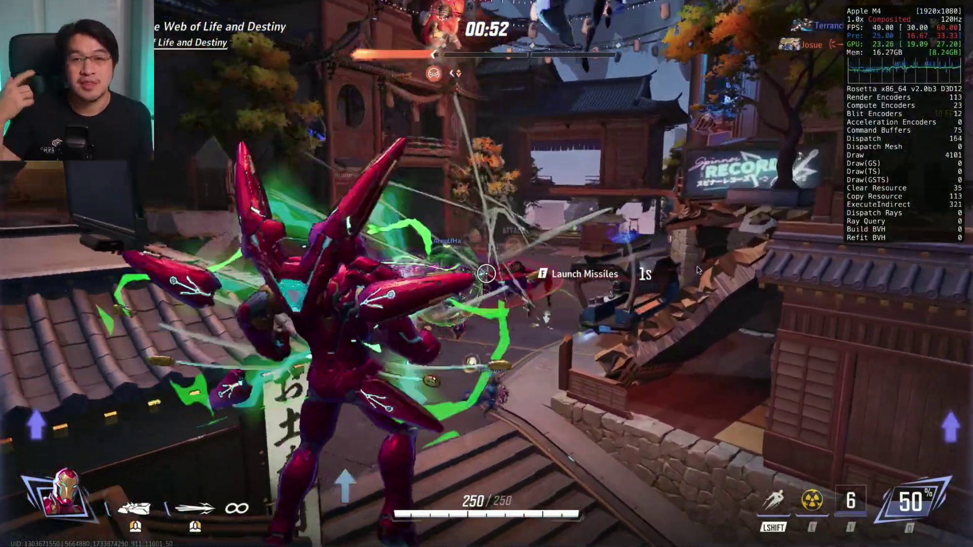
pyautogui.click(689, 259)
pyautogui.click(684, 254)
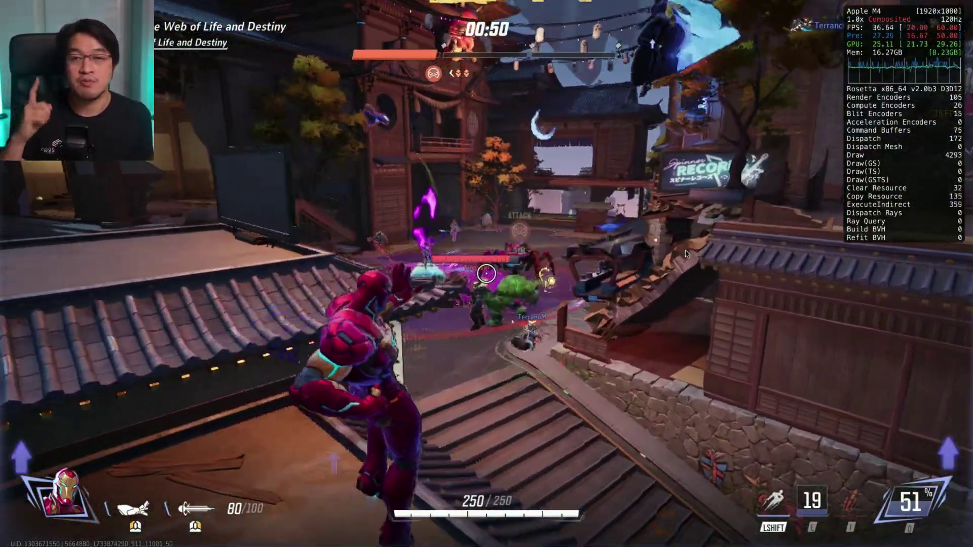
pyautogui.click(684, 254)
pyautogui.press('w')
pyautogui.click(778, 179)
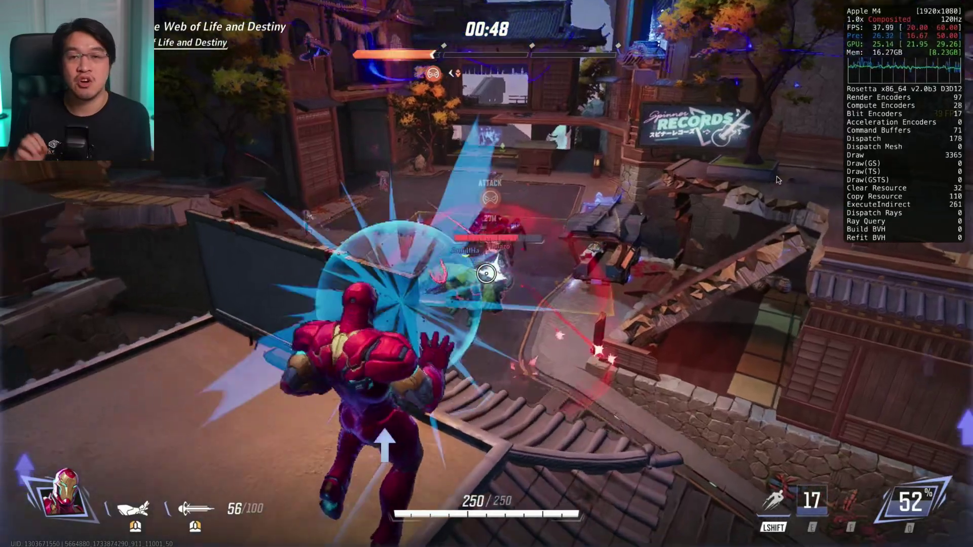
pyautogui.click(775, 179)
pyautogui.click(695, 182)
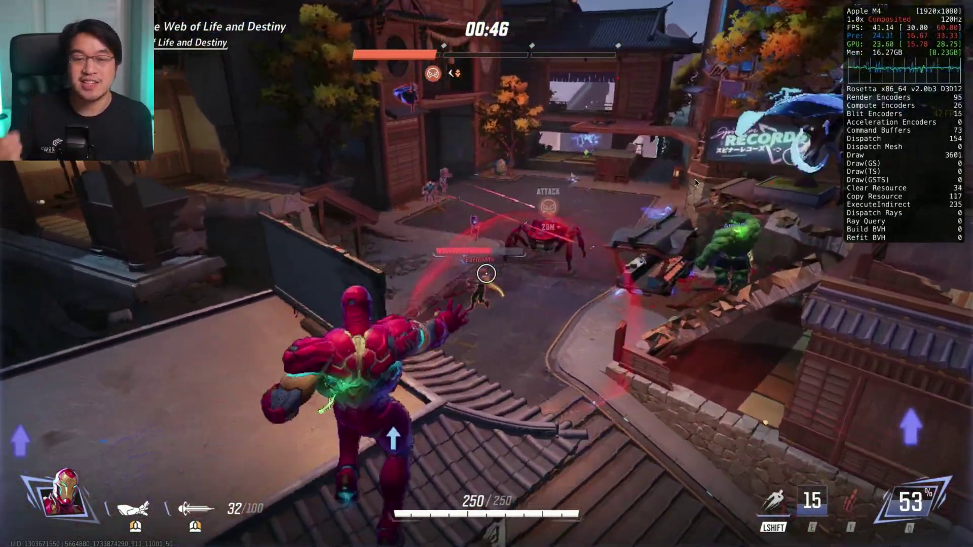
pyautogui.click(695, 183)
pyautogui.click(695, 182)
pyautogui.click(849, 177)
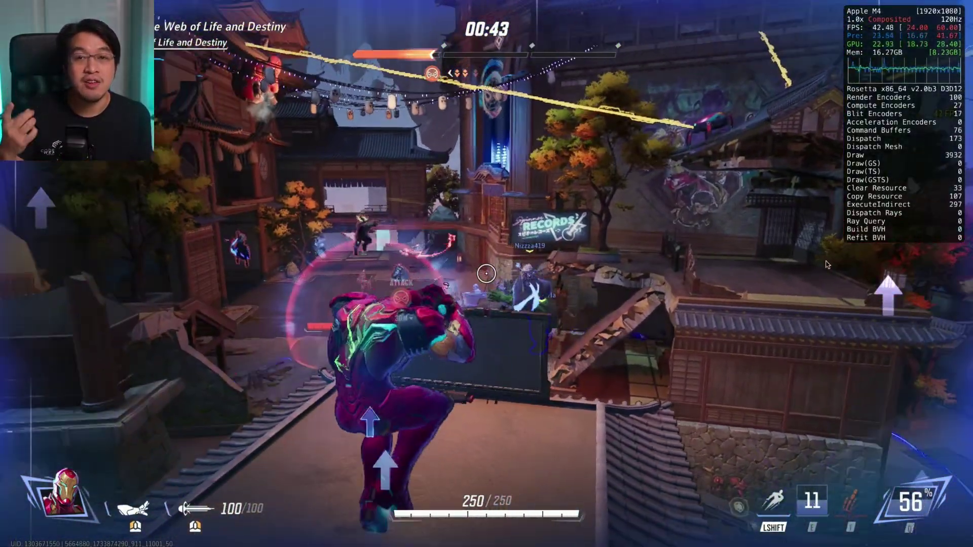
pyautogui.rightClick(752, 237)
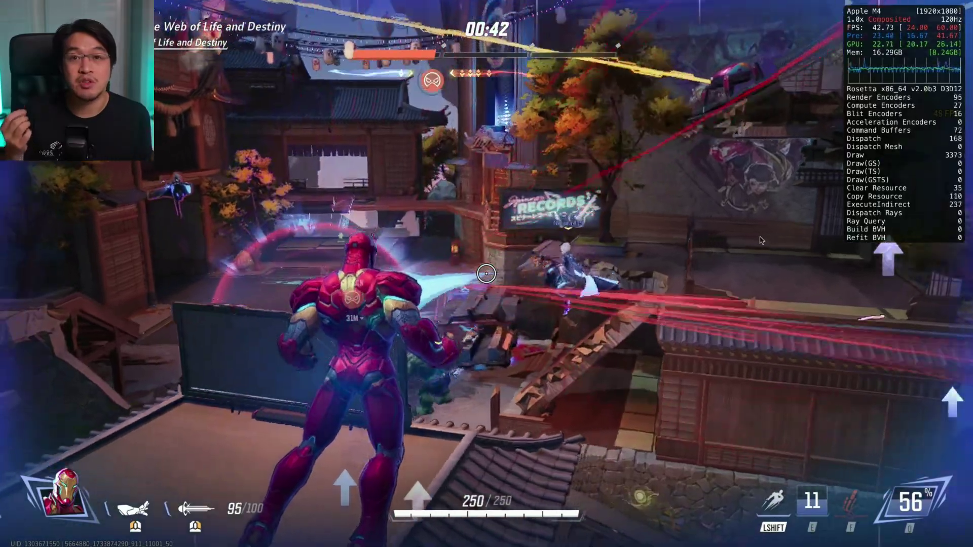
pyautogui.click(754, 237)
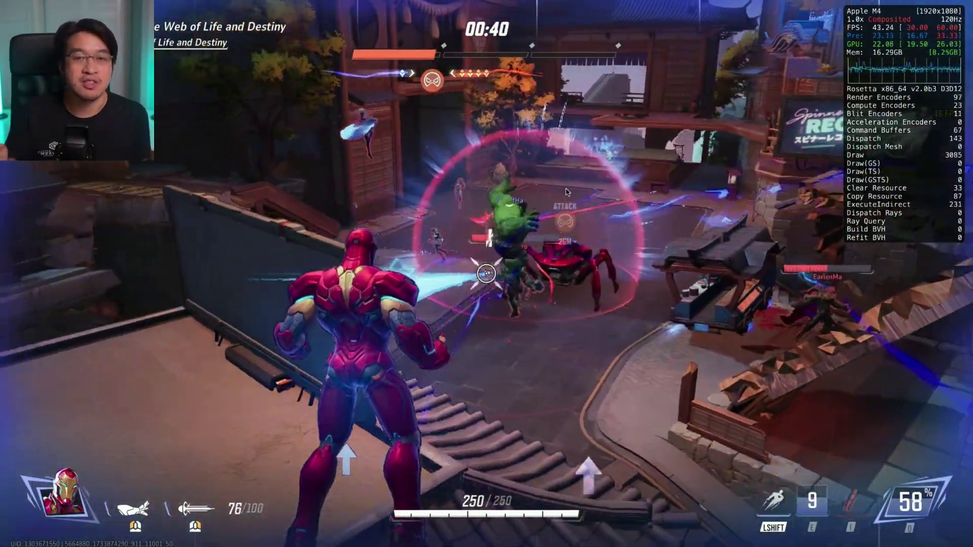
pyautogui.click(570, 192)
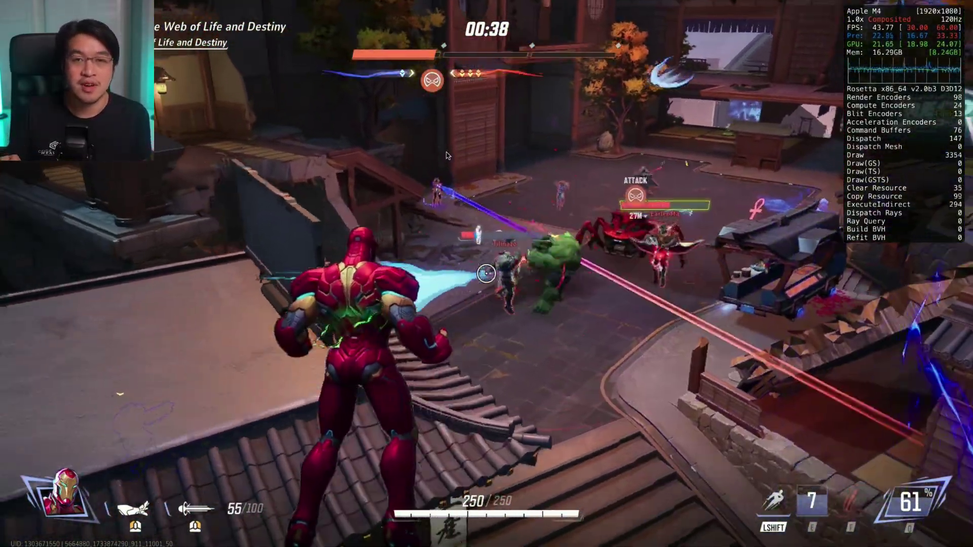
pyautogui.click(448, 155)
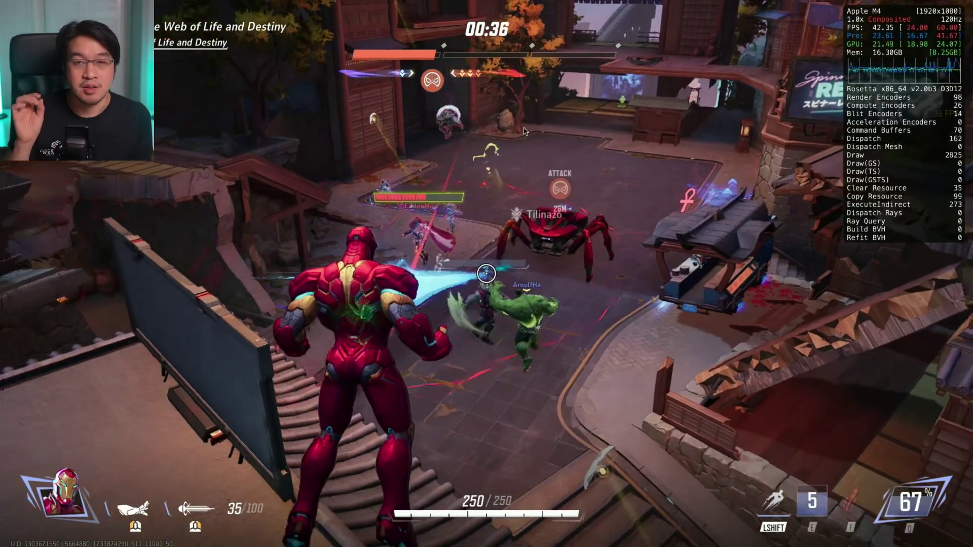
pyautogui.press('a')
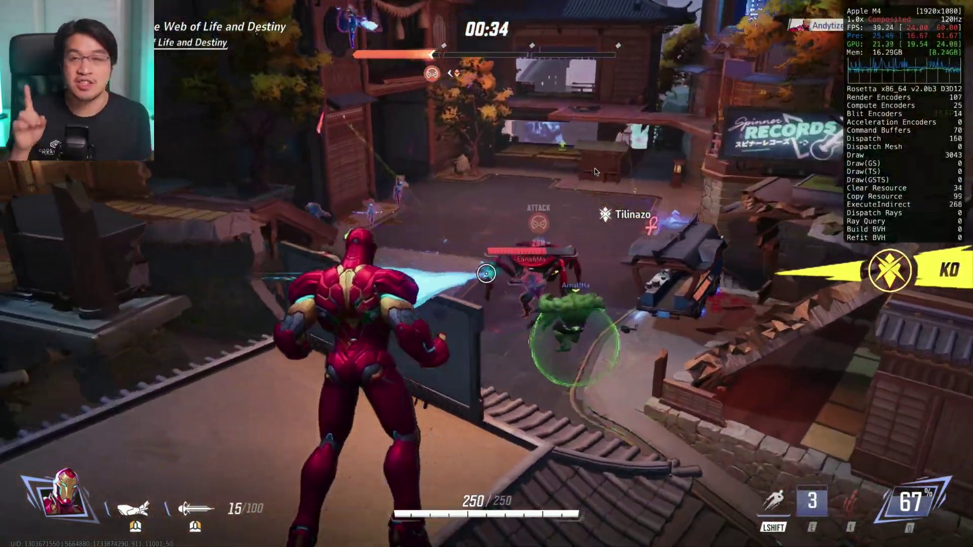
pyautogui.click(595, 172)
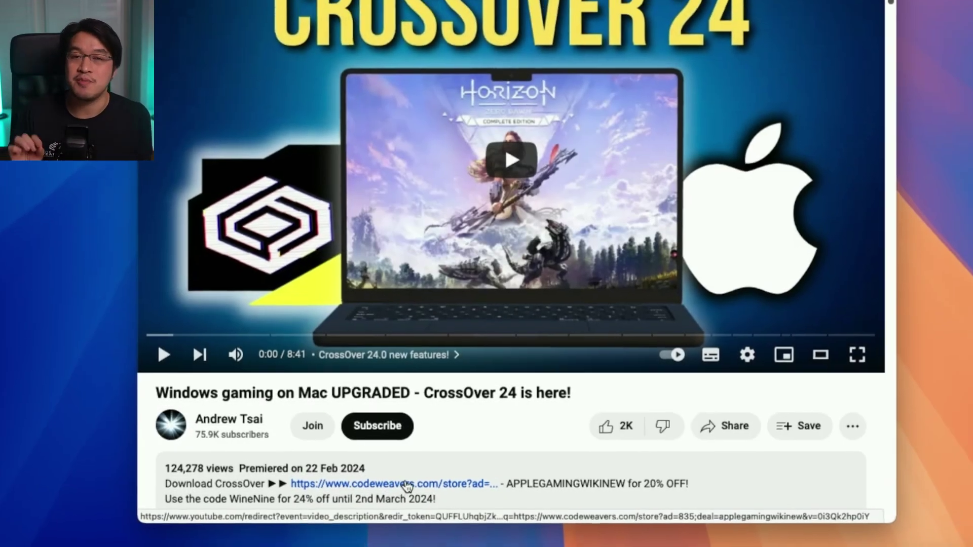
# Step: Open the CodeWeavers store from the link in the video description and apply the promo code APPLEGAMINGWIKINEW
pyautogui.click(331, 489)
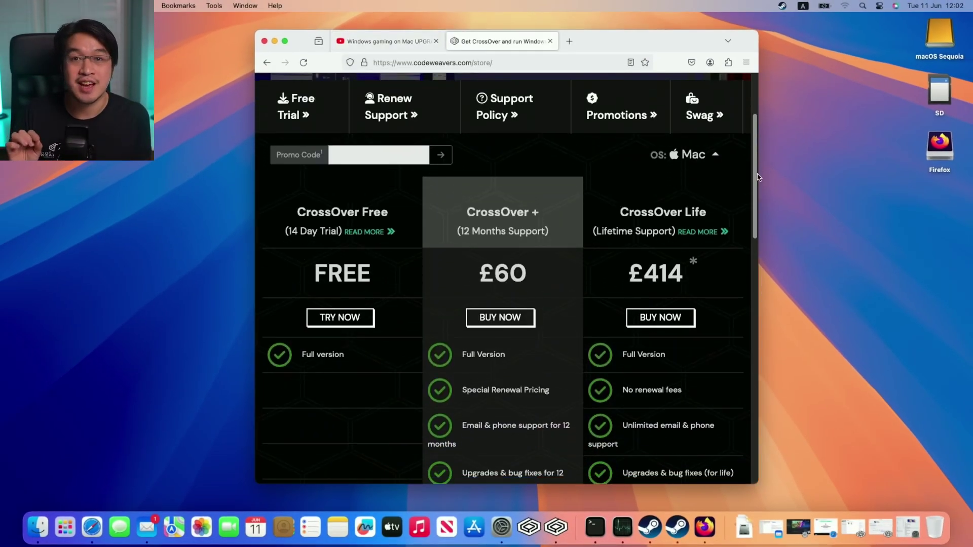
pyautogui.scroll(-2, 758, 177)
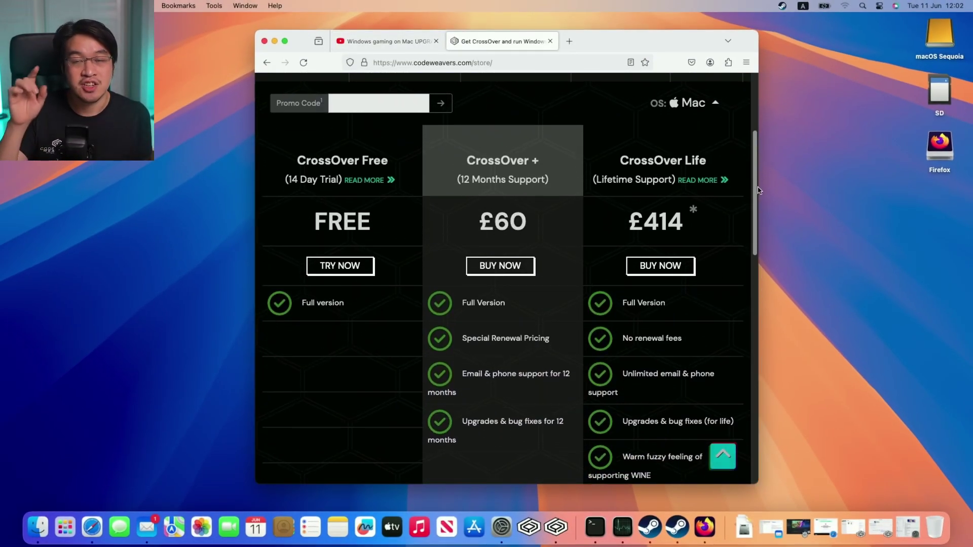
pyautogui.click(361, 101)
pyautogui.write('APPLEGAMINGWIKINEW')
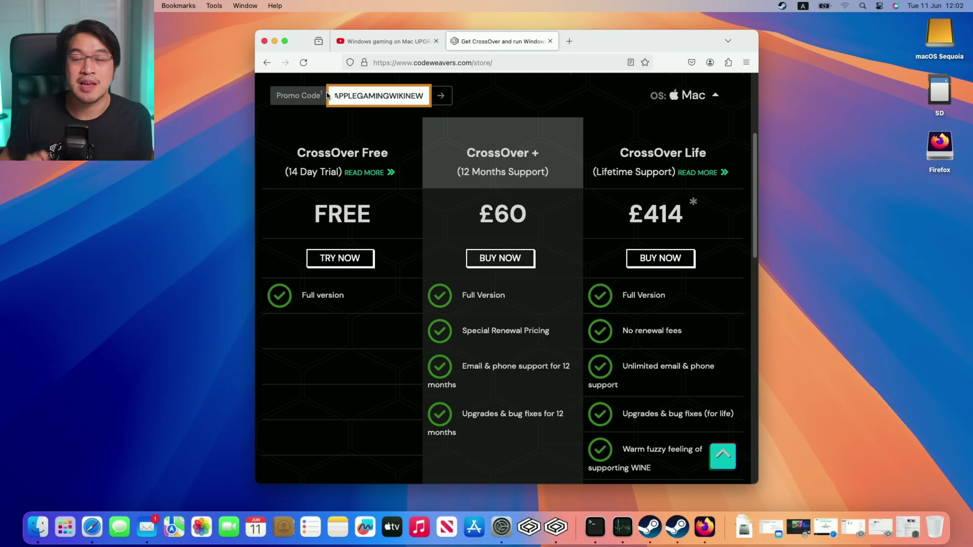
pyautogui.moveTo(338, 92); pyautogui.dragTo(428, 93)
pyautogui.click(440, 96)
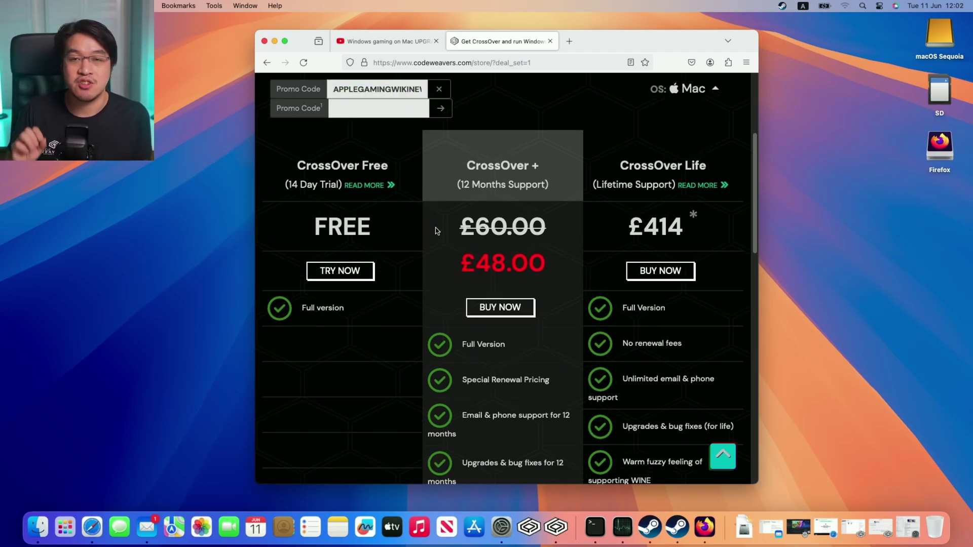
pyautogui.moveTo(448, 253); pyautogui.dragTo(556, 263)
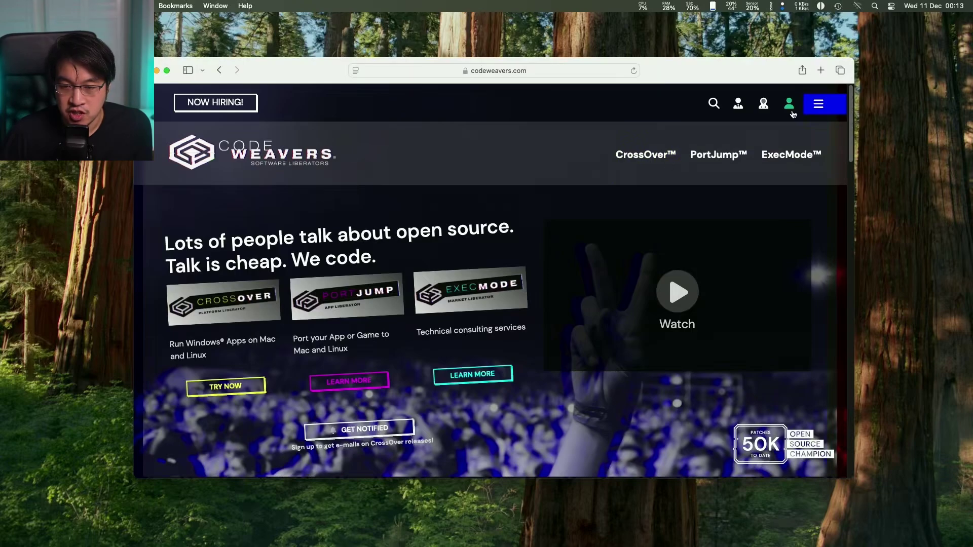
# Step: Open the CrossOver Preview Center on the CodeWeavers site and look over its welcome page
pyautogui.click(792, 111)
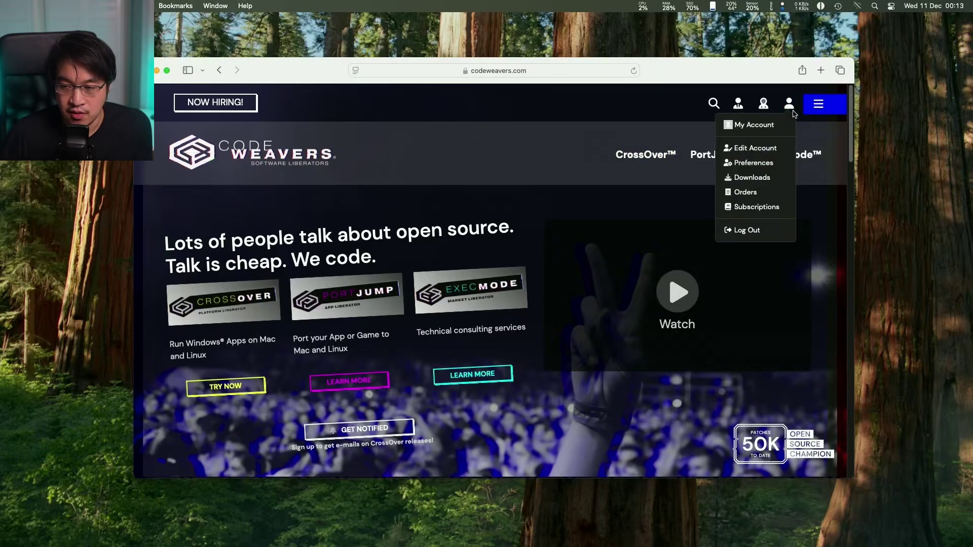
pyautogui.click(766, 108)
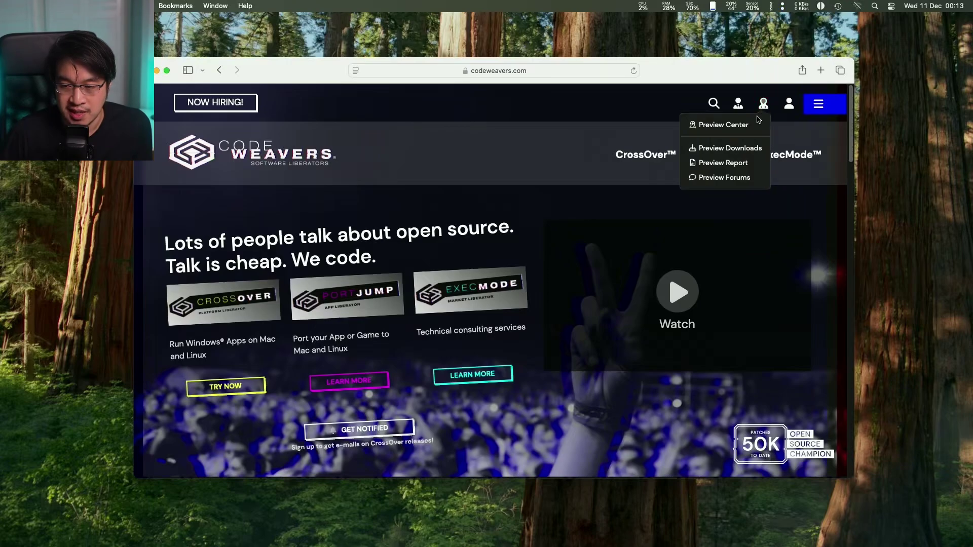
pyautogui.click(754, 125)
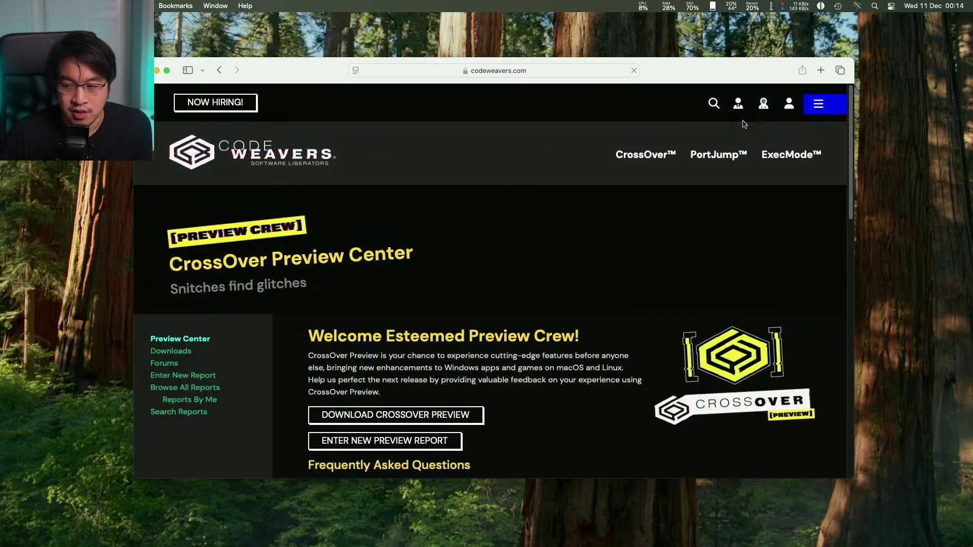
pyautogui.scroll(-2, 550, 248)
pyautogui.scroll(-1, 551, 248)
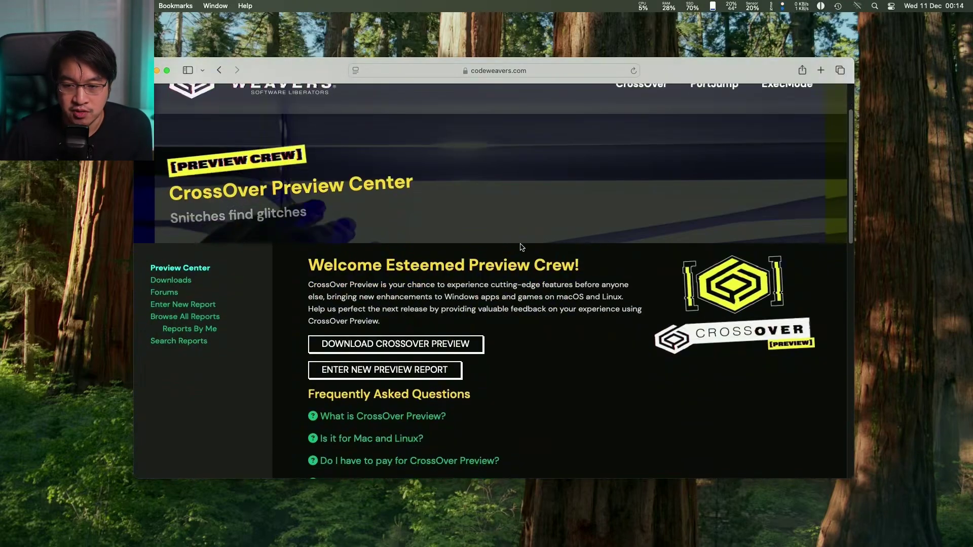
pyautogui.scroll(-3, 522, 247)
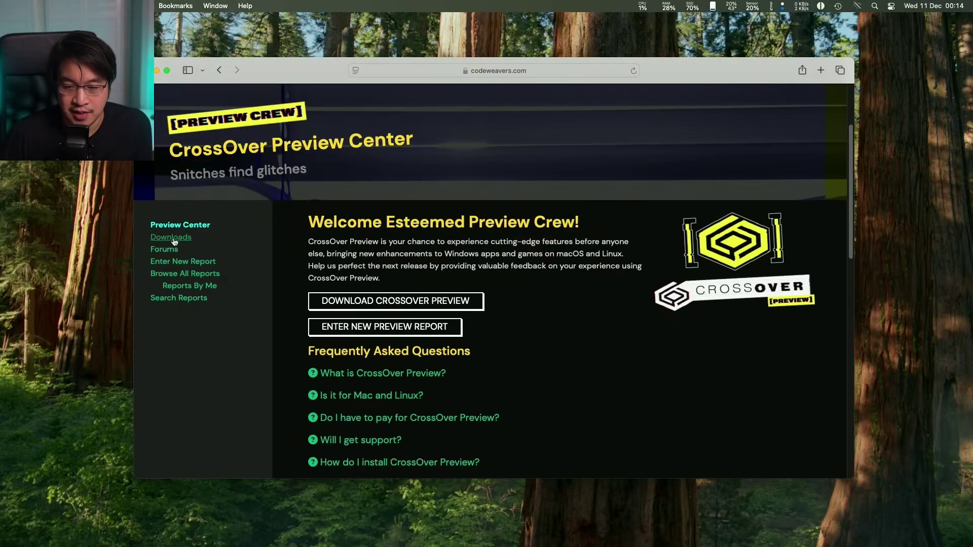
# Step: Go to the Preview Center's downloads page and expand the list of Mac builds
pyautogui.click(172, 238)
pyautogui.scroll(-10, 399, 283)
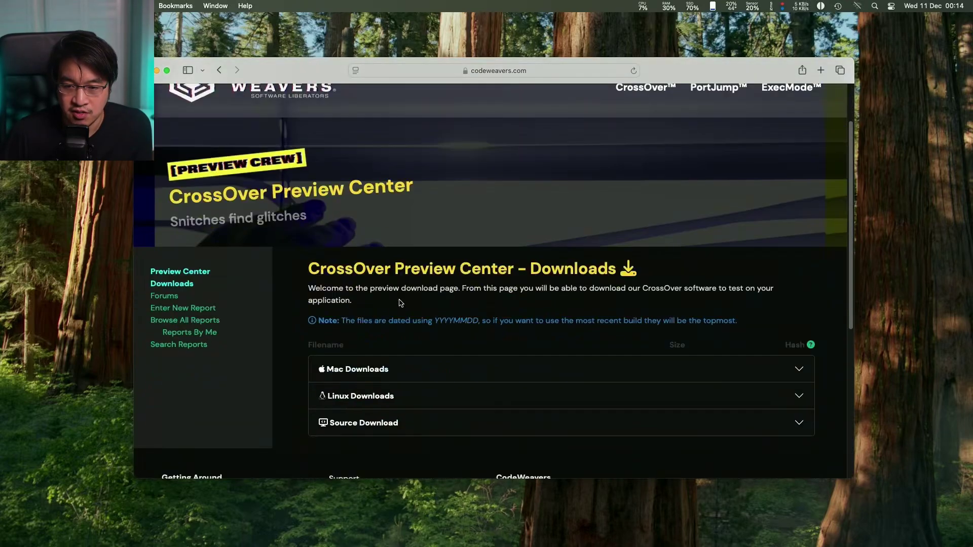
pyautogui.click(800, 297)
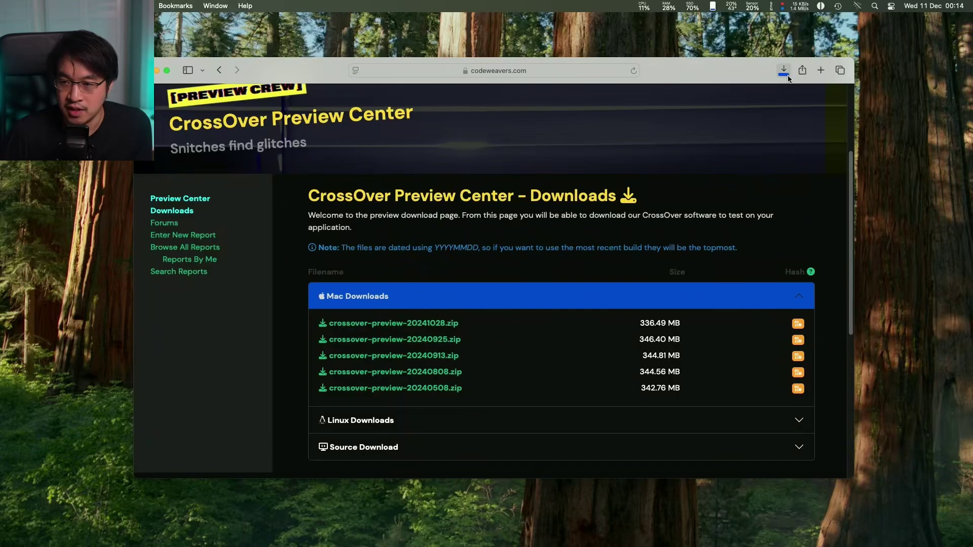
# Step: Put the browser window away, switch to the Downloads folder in Finder and unpack crossover-preview-20241028.zip
pyautogui.click(156, 69)
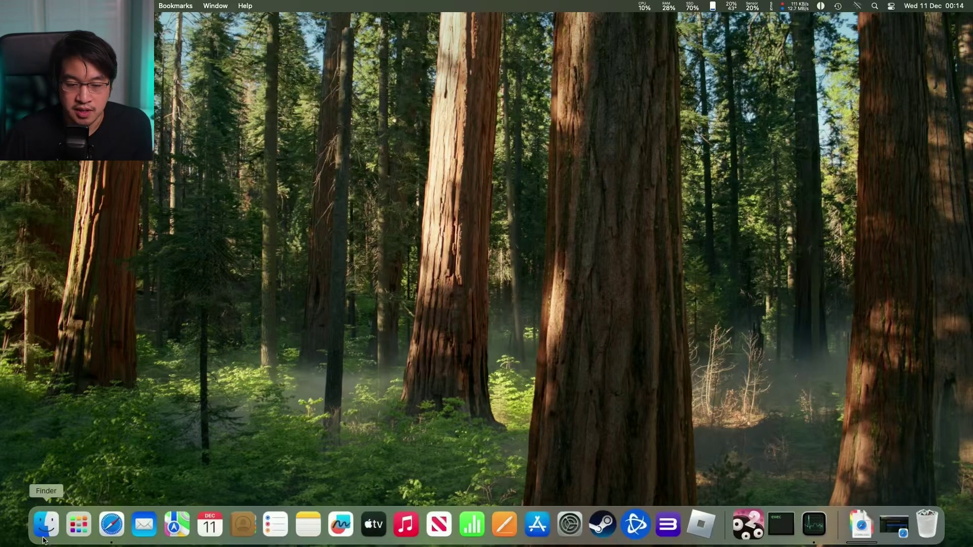
pyautogui.click(47, 540)
pyautogui.click(303, 316)
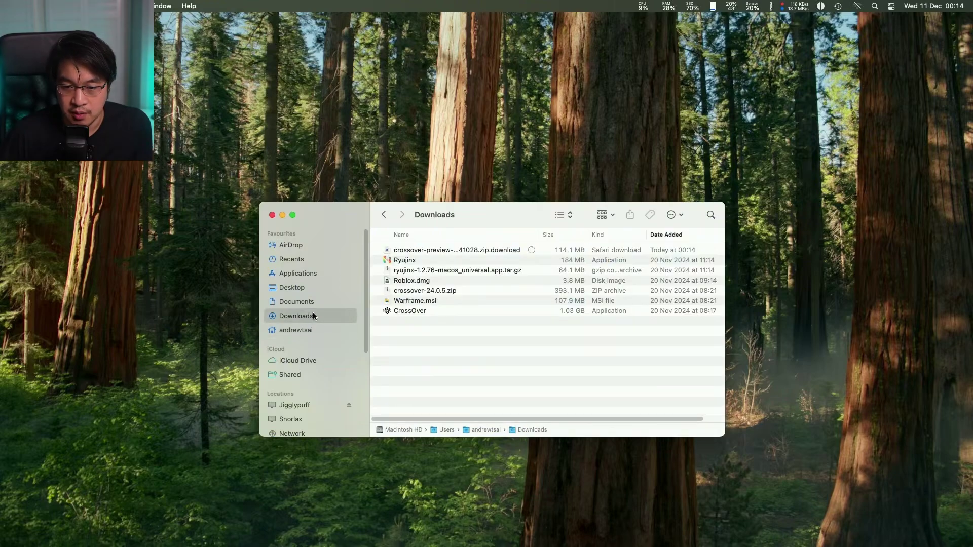
pyautogui.doubleClick(441, 250)
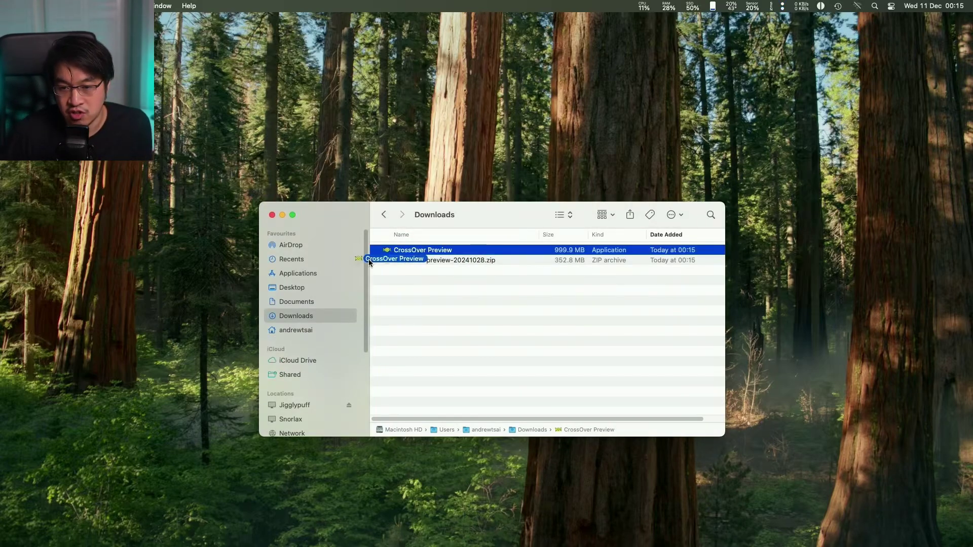
# Step: Move the CrossOver Preview app from Downloads to the Applications folder and launch it from there
pyautogui.moveTo(364, 261); pyautogui.dragTo(334, 275)
pyautogui.click(384, 154)
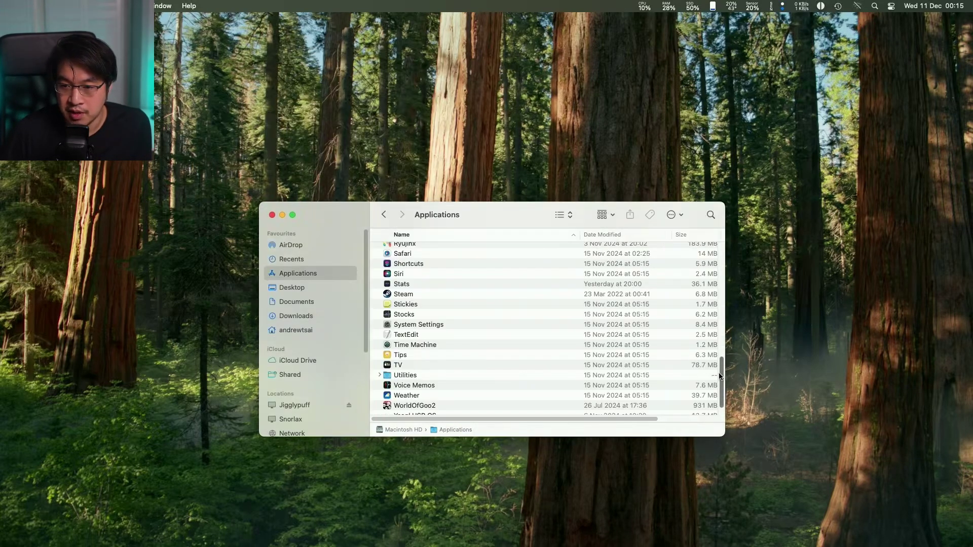
pyautogui.moveTo(720, 374); pyautogui.dragTo(710, 273)
pyautogui.click(420, 301)
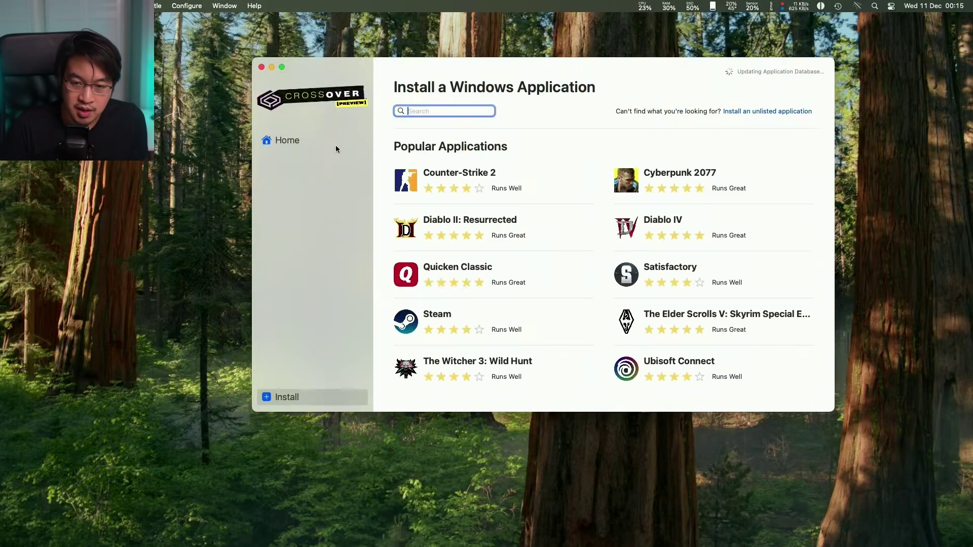
# Step: Search CrossOver's Windows applications for steam and start installing Steam into a new Windows 10 64-bit bottle named Steam
pyautogui.write('steam')
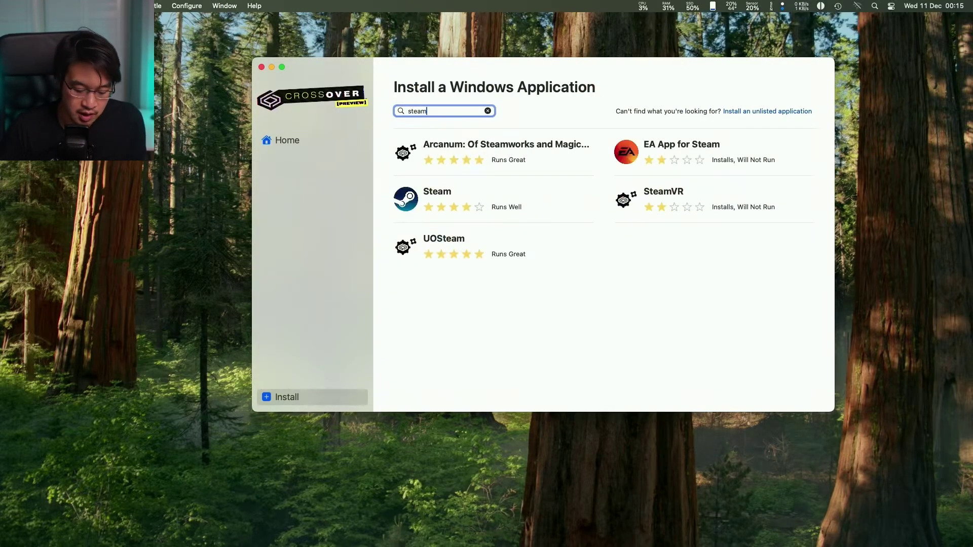
pyautogui.click(400, 198)
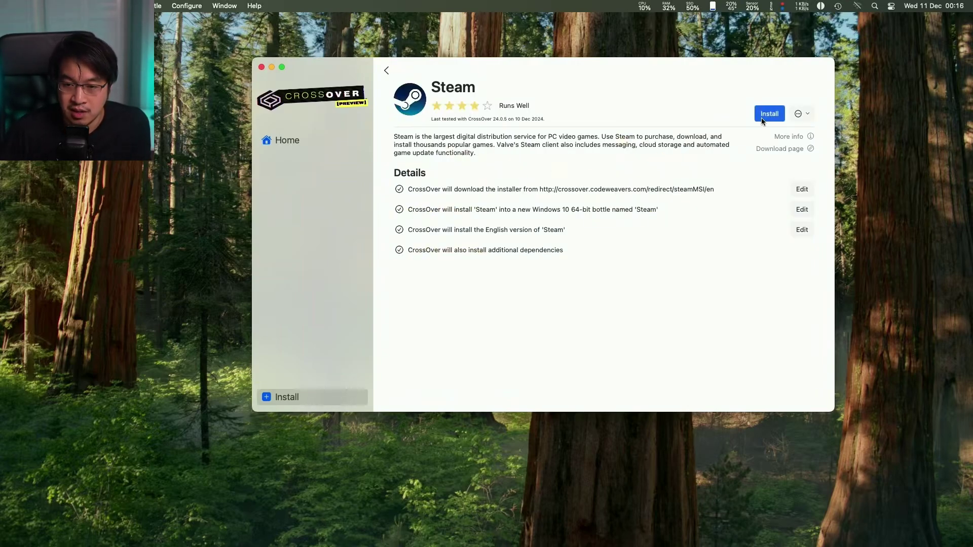
pyautogui.click(765, 116)
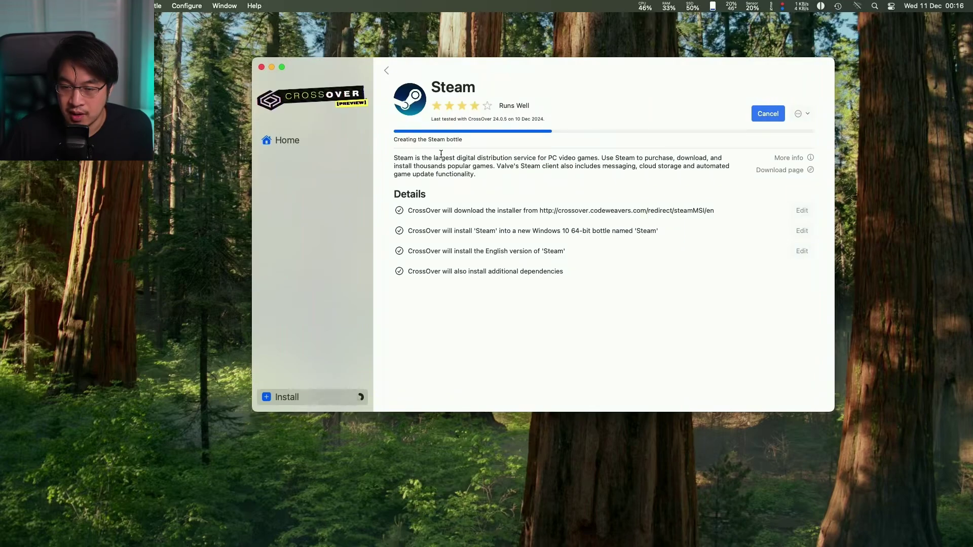
pyautogui.moveTo(441, 154); pyautogui.dragTo(379, 164)
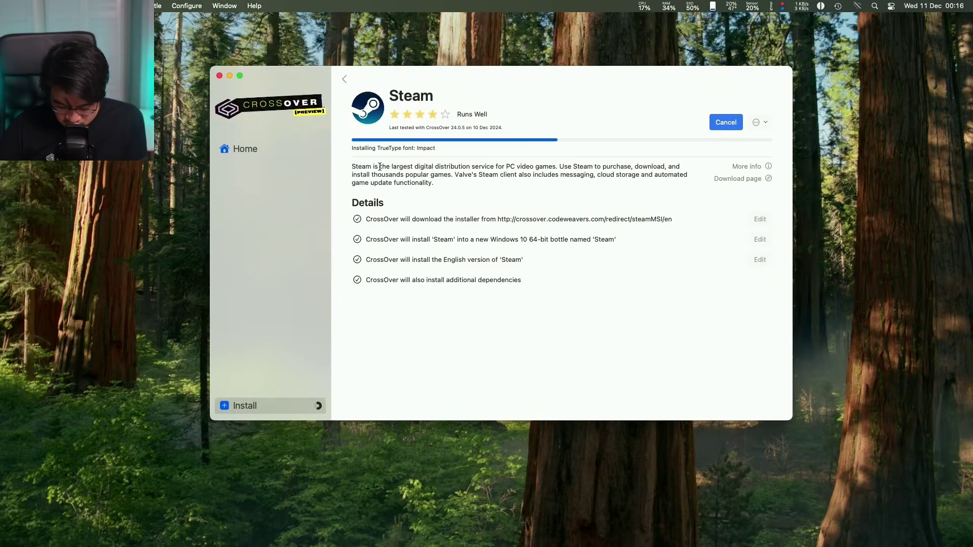
# Step: Complete Steam Setup with the destination folder C:\Program Files (x86)\Steam and finish with Run Steam enabled
pyautogui.click(512, 353)
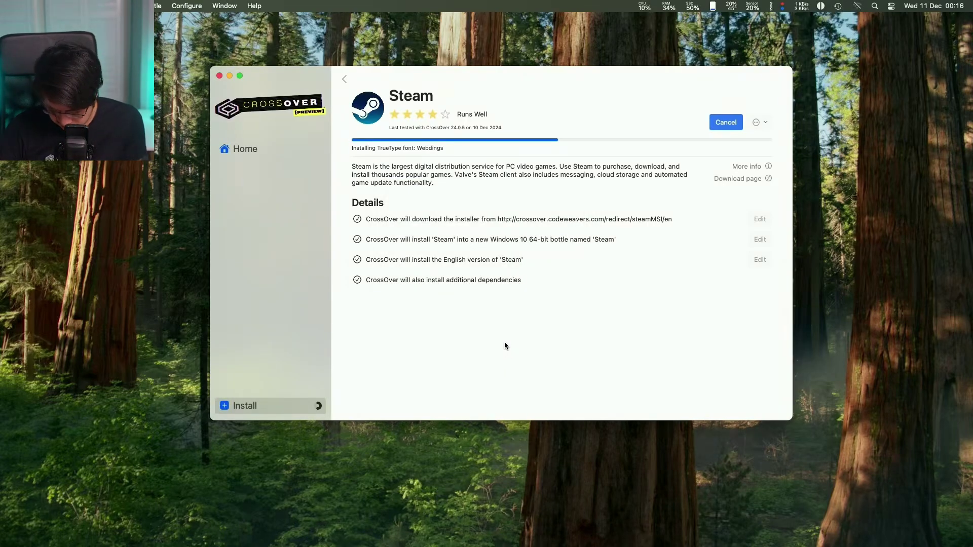
pyautogui.click(541, 370)
pyautogui.click(539, 369)
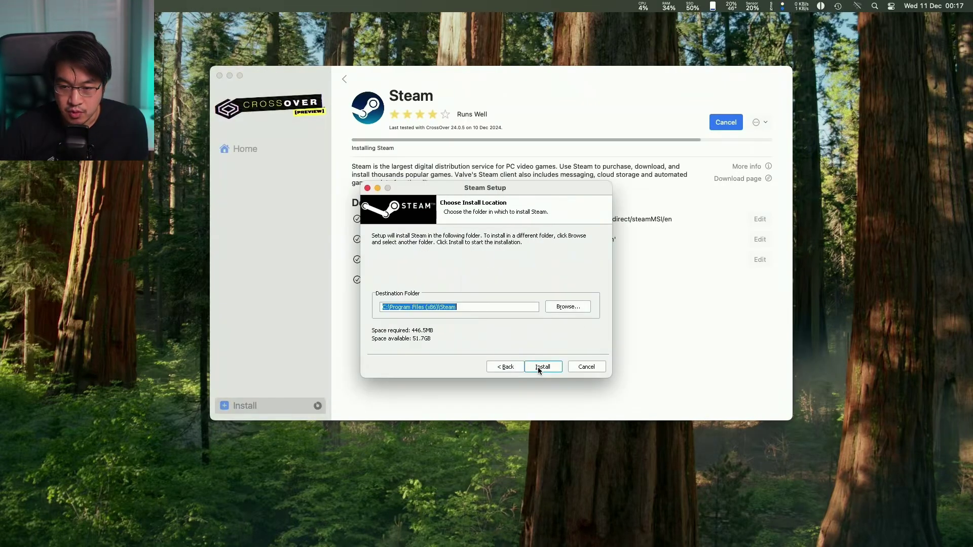
pyautogui.click(540, 367)
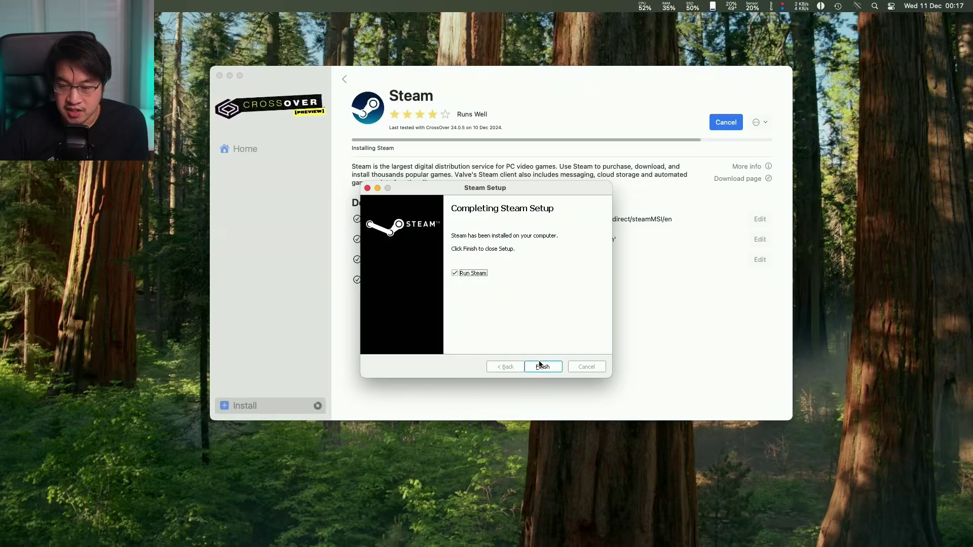
pyautogui.click(543, 367)
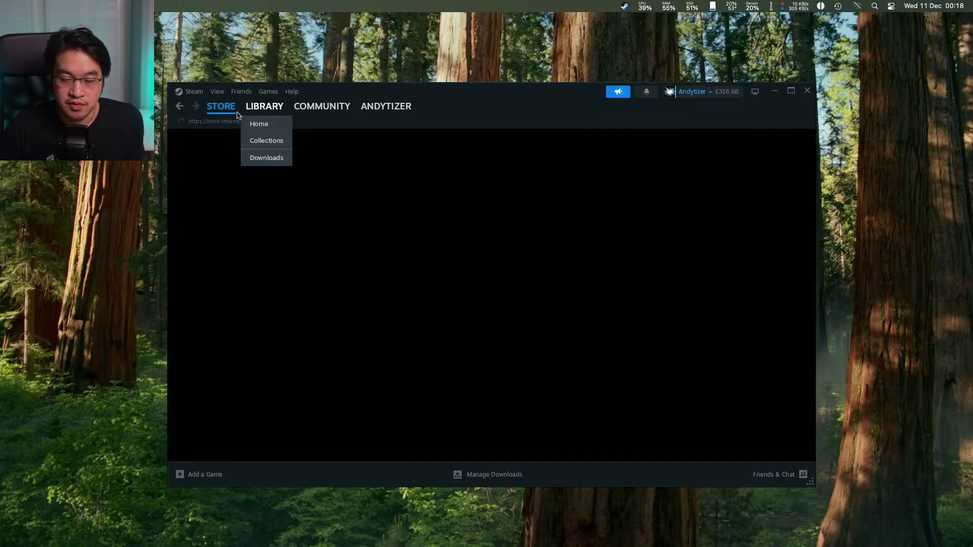
# Step: Search the Steam store for marvel and open the Marvel Rivals store page
pyautogui.click(253, 124)
pyautogui.click(228, 108)
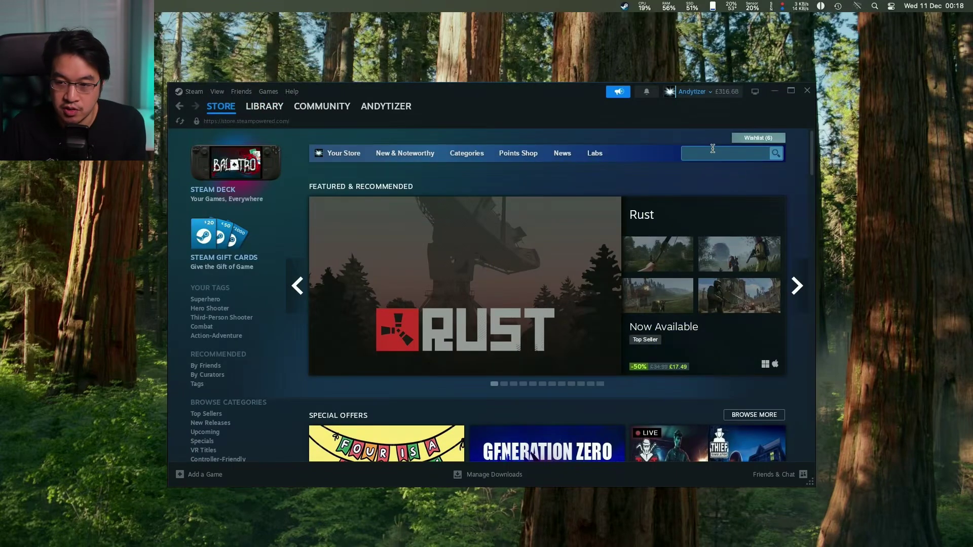
pyautogui.click(713, 148)
pyautogui.write('marvel')
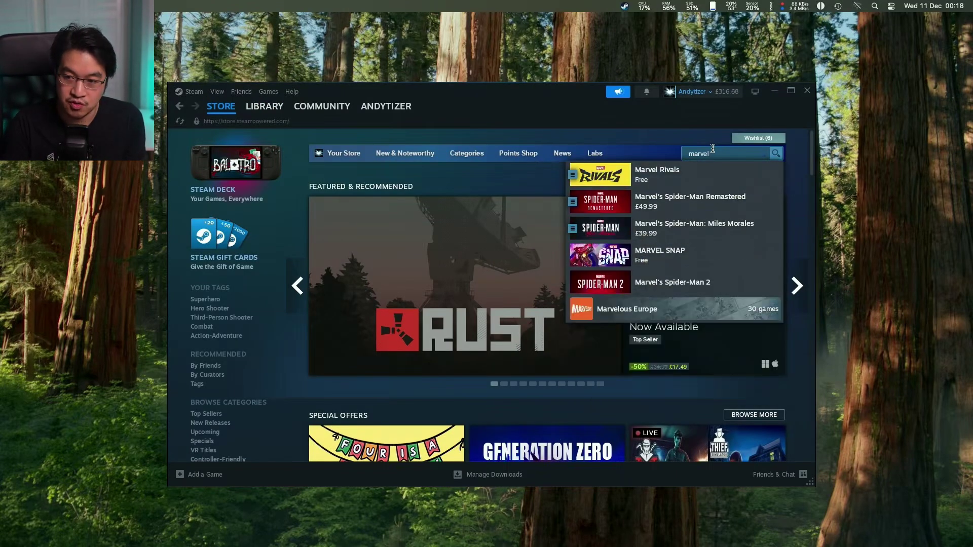
pyautogui.click(682, 171)
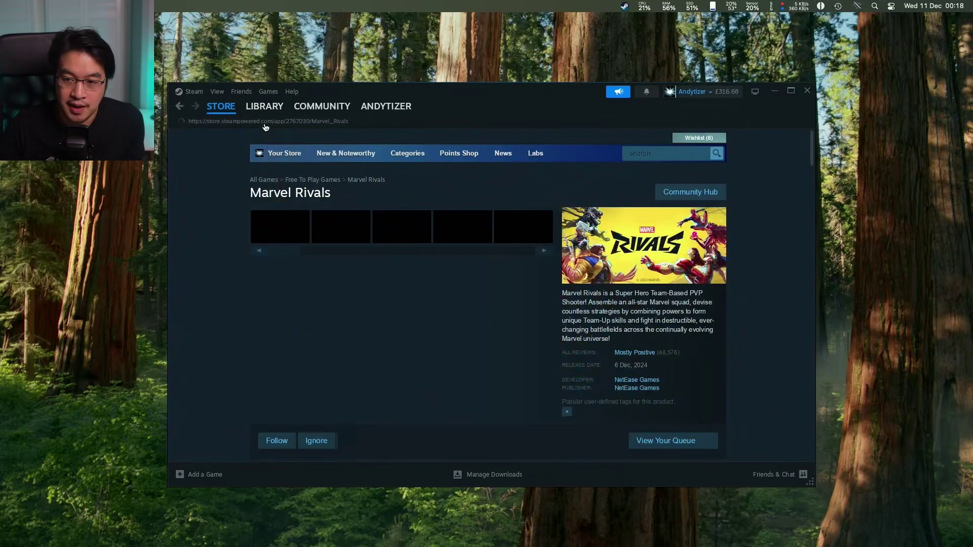
# Step: Search the Steam library for marvel and install Marvel Rivals to Local Drive (C:)
pyautogui.click(261, 108)
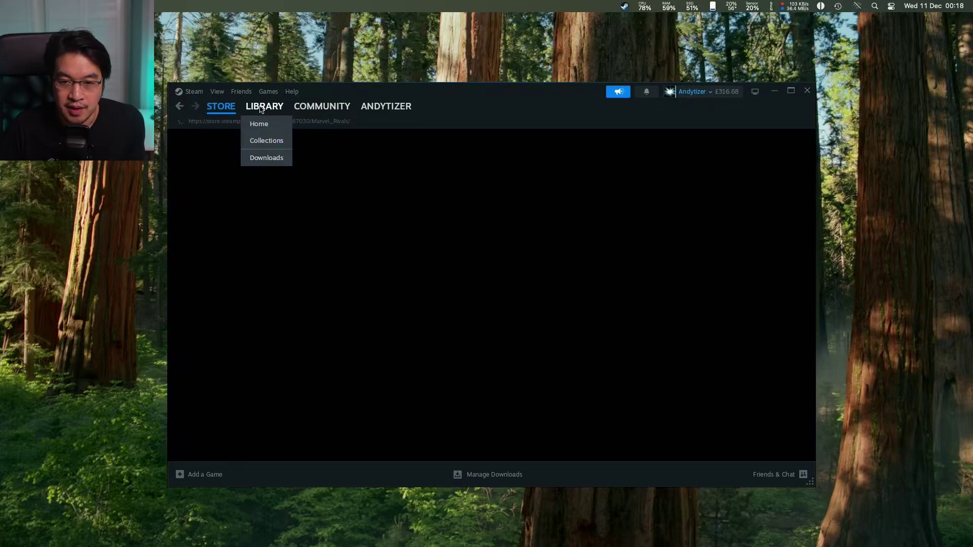
pyautogui.click(245, 175)
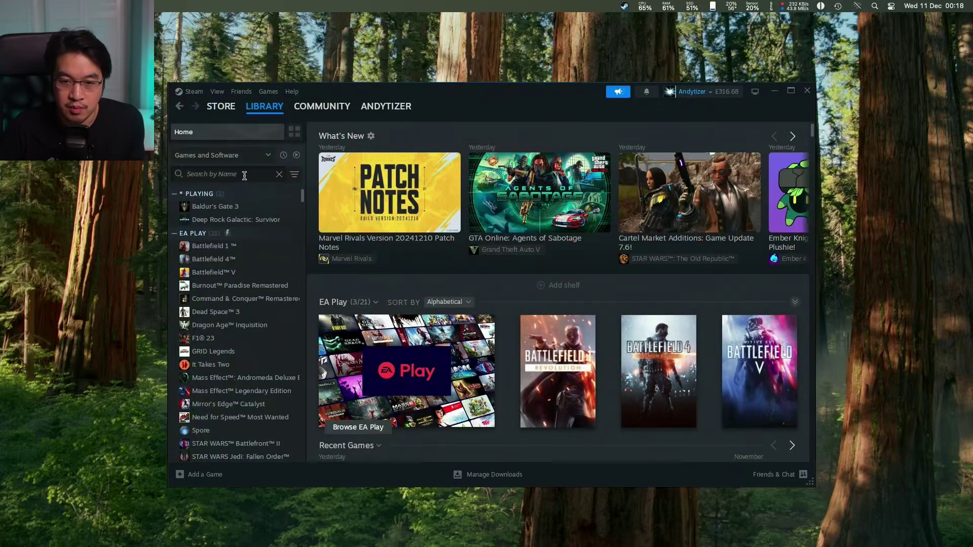
pyautogui.write('marvel')
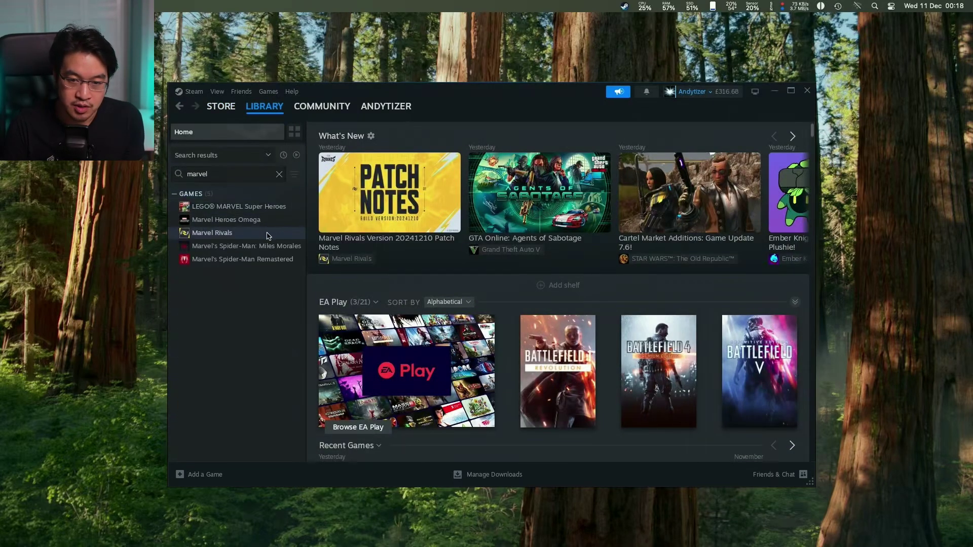
pyautogui.click(268, 234)
pyautogui.click(373, 310)
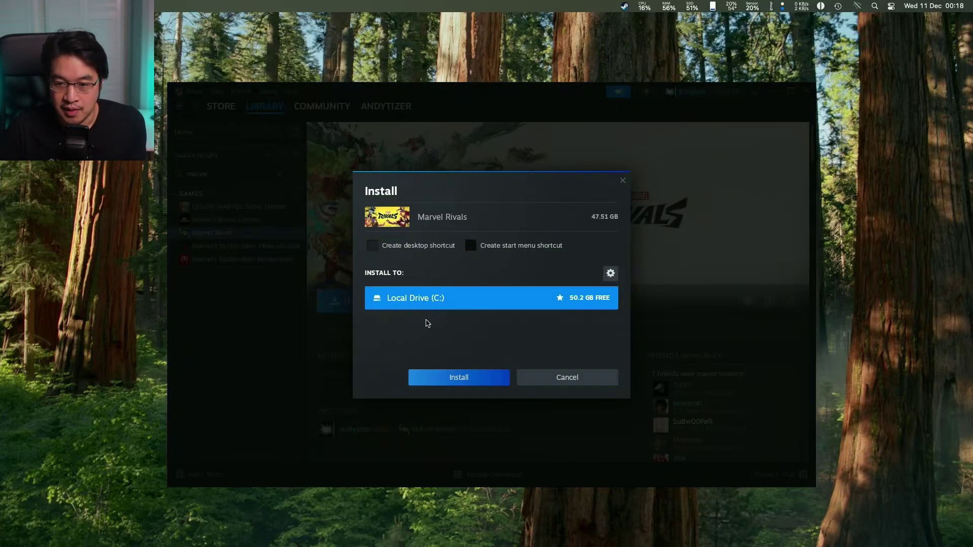
pyautogui.click(440, 379)
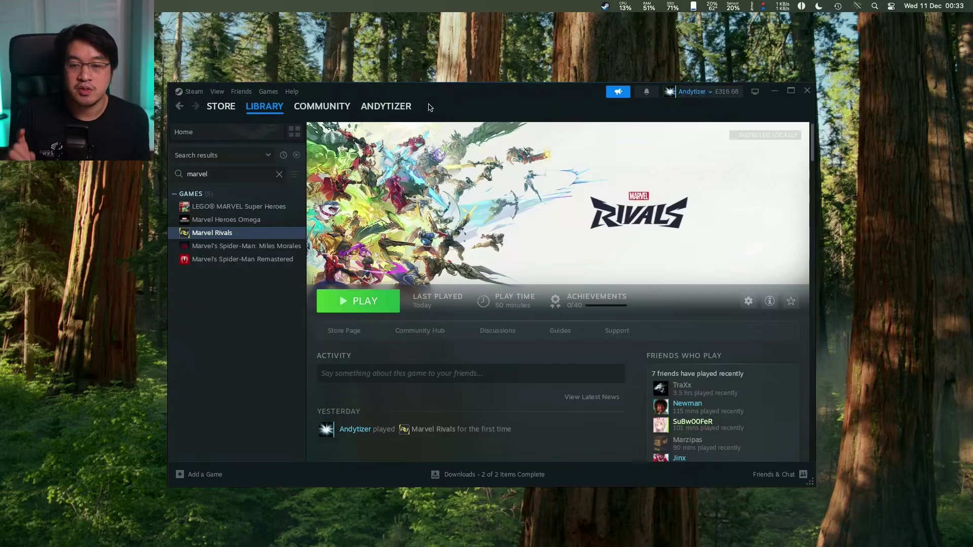
# Step: Exit Steam and set the Steam bottle's graphics to D3DMetal and its synchronization to MSync, rebooting the bottle
pyautogui.click(193, 91)
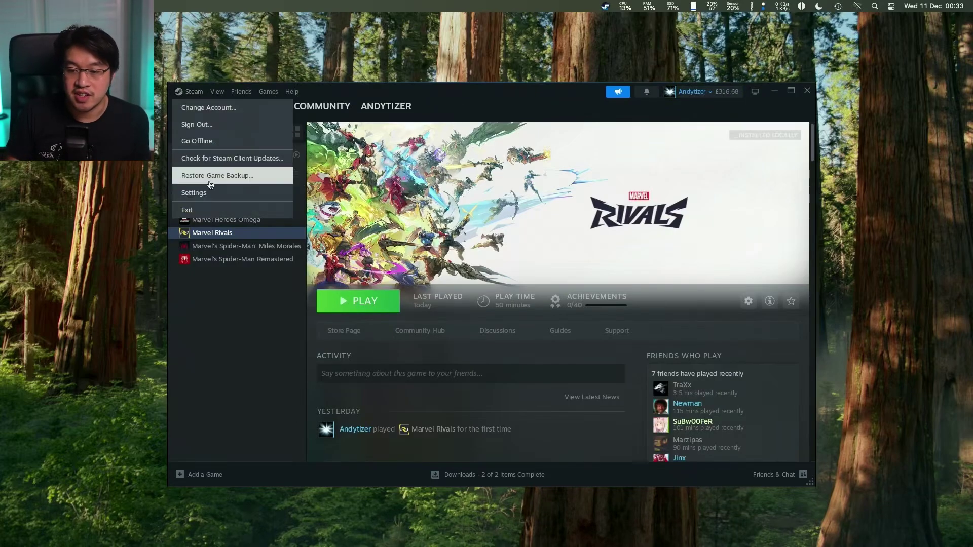
pyautogui.click(210, 209)
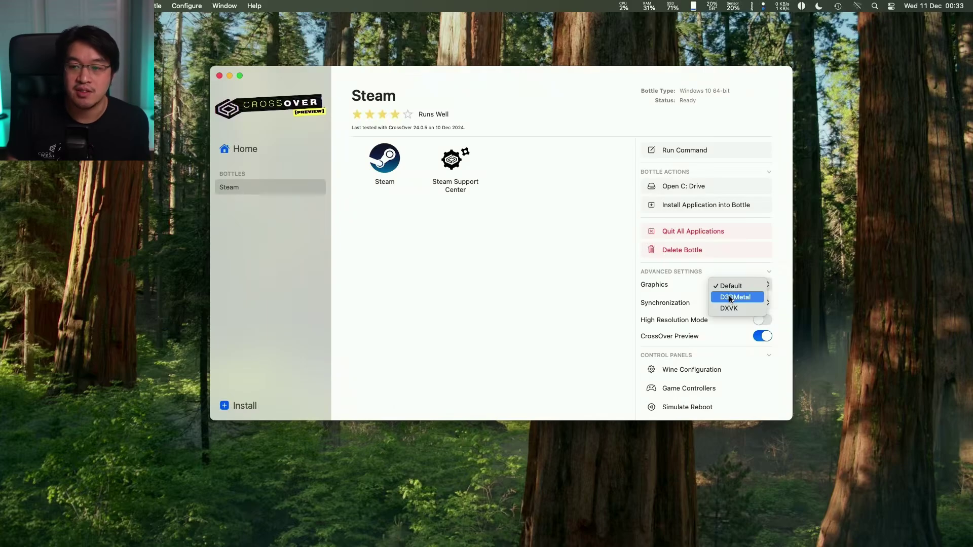
pyautogui.click(730, 298)
pyautogui.click(731, 303)
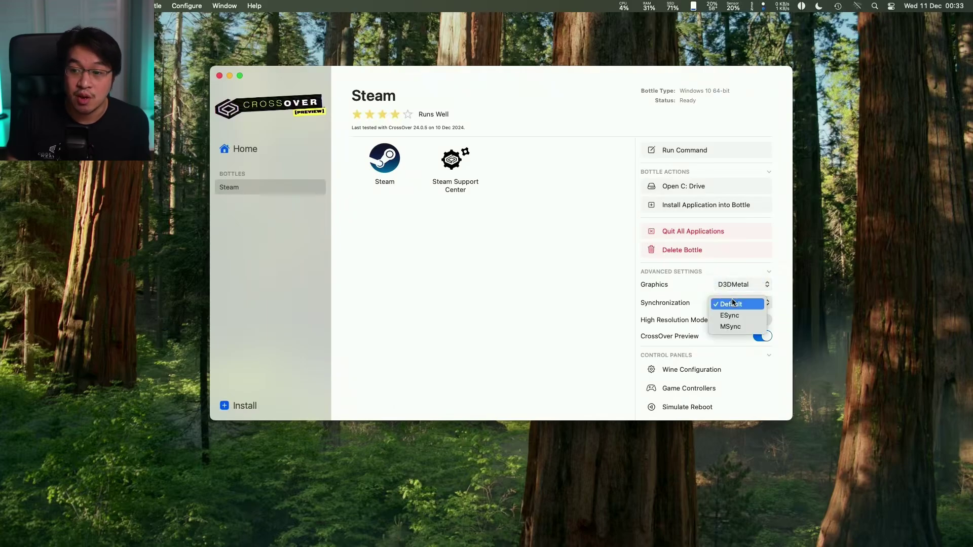
pyautogui.click(729, 326)
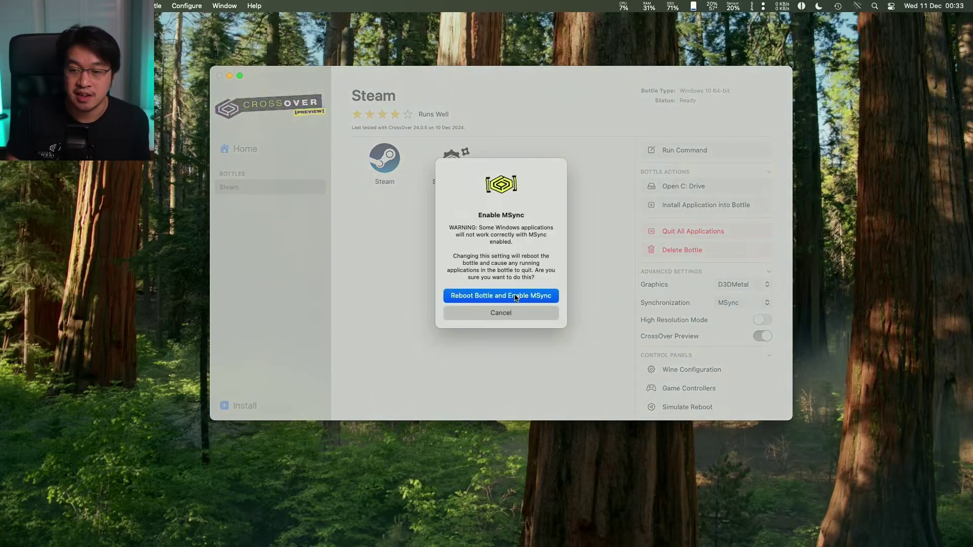
pyautogui.click(516, 297)
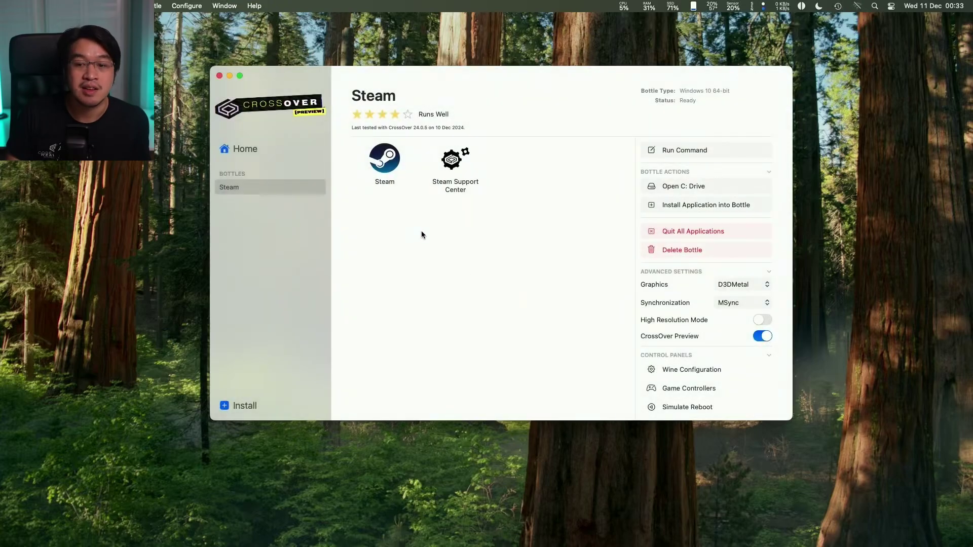
# Step: Launch Steam again from its CrossOver bottle and start Marvel Rivals from the library
pyautogui.click(374, 155)
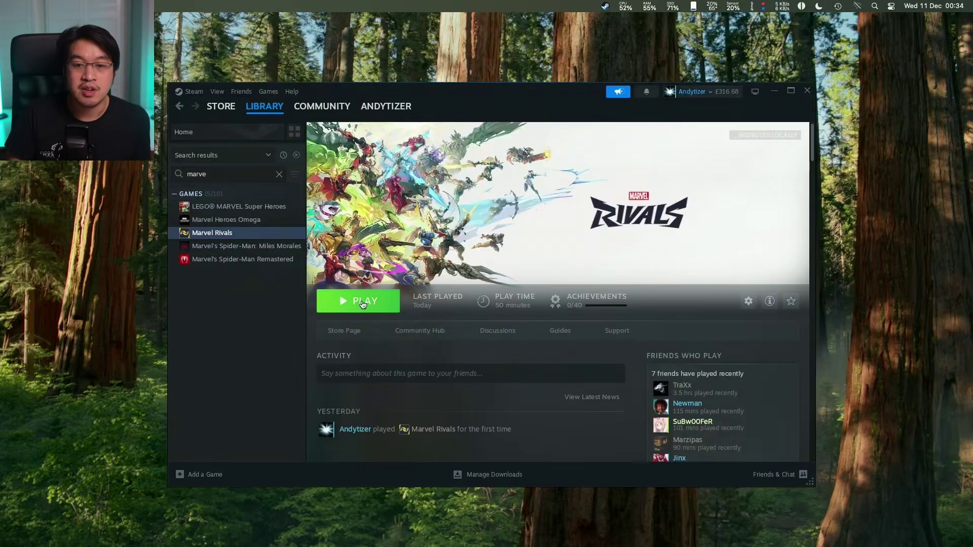
pyautogui.click(363, 304)
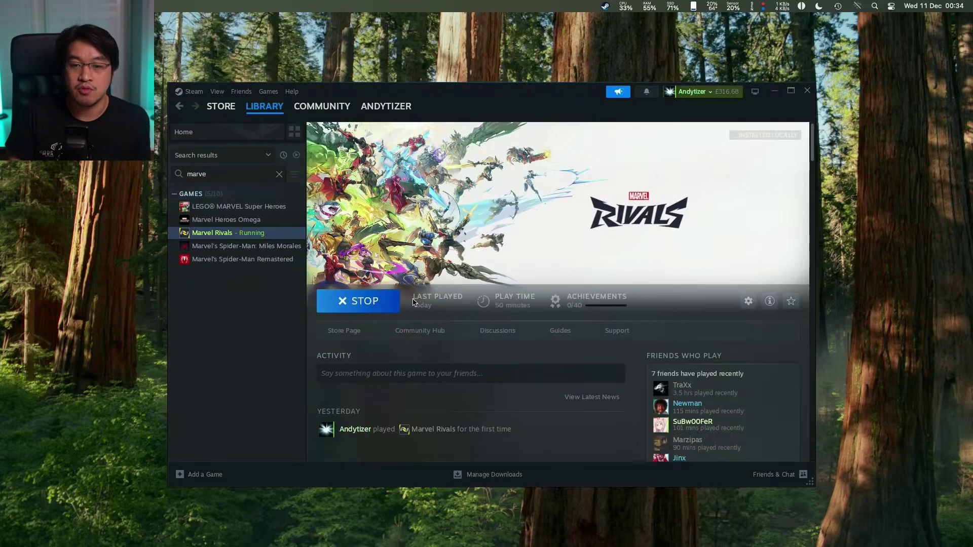
pyautogui.moveTo(747, 546)
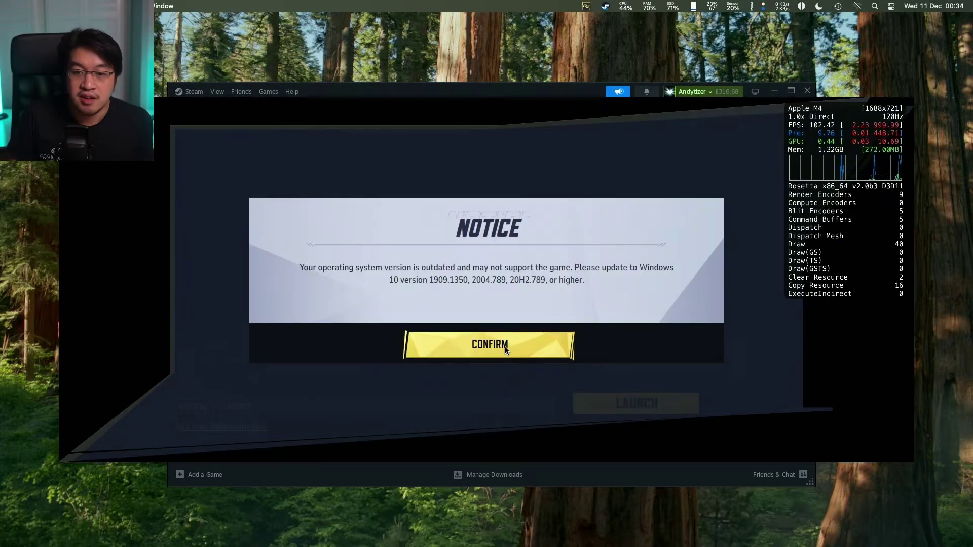
# Step: Launch the game from its launcher, accepting the operating system notice, continuing without a driver update and declining the AMD driver download
pyautogui.click(495, 348)
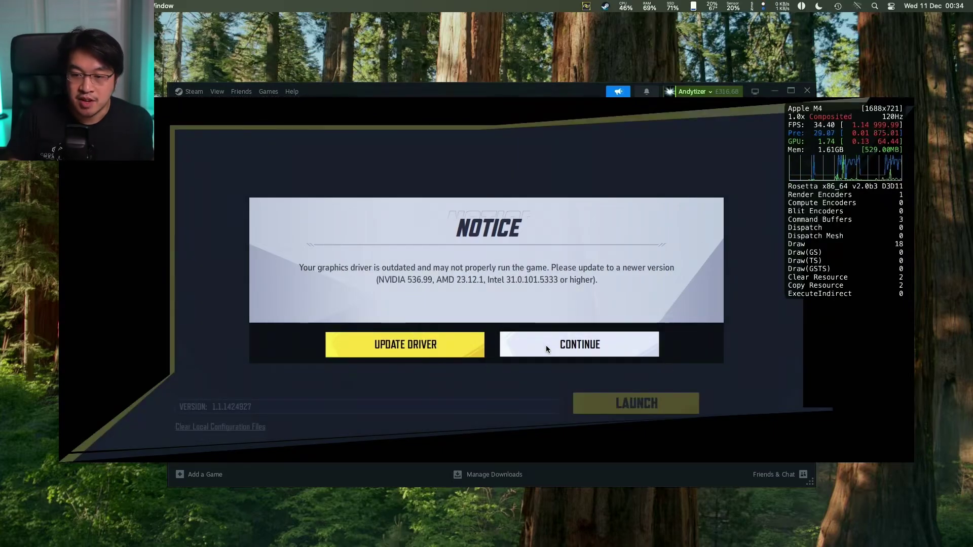
pyautogui.click(545, 345)
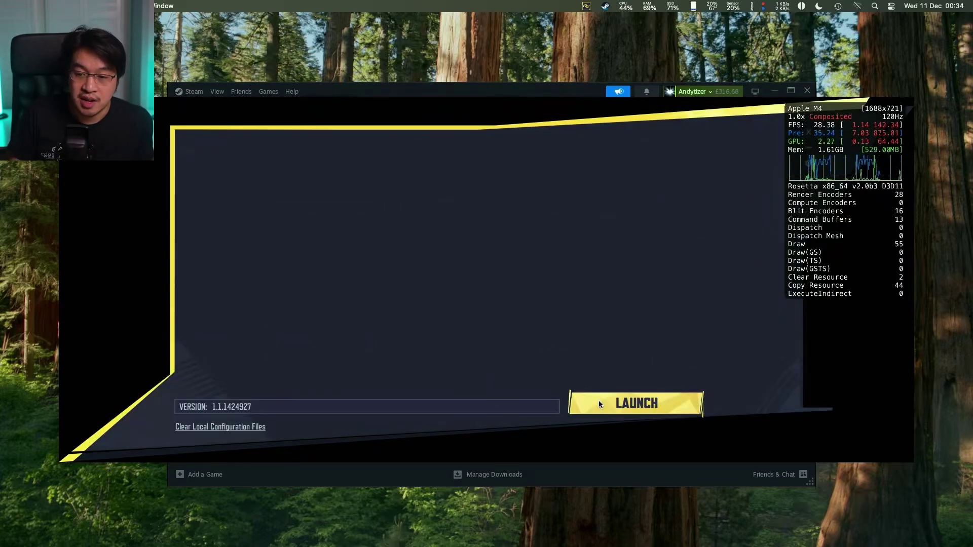
pyautogui.click(600, 400)
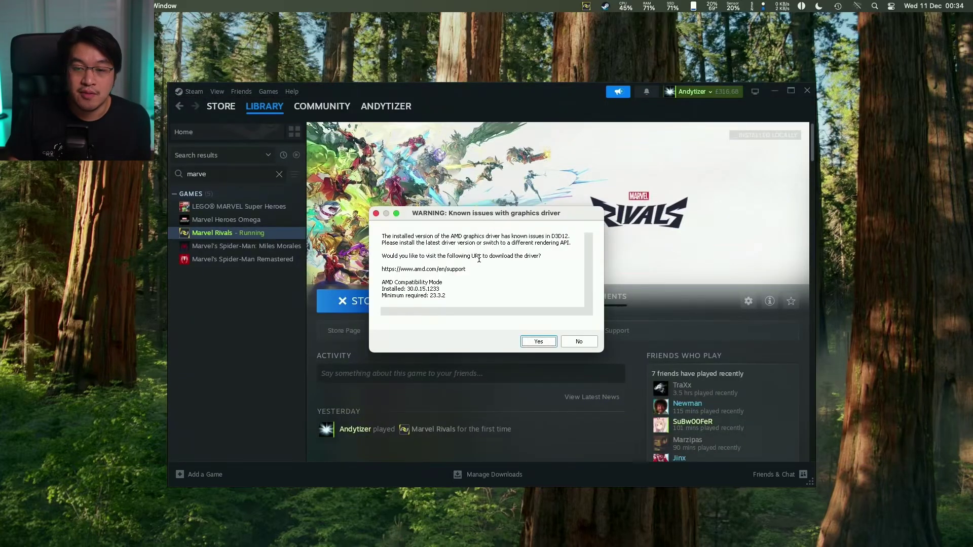
pyautogui.click(577, 341)
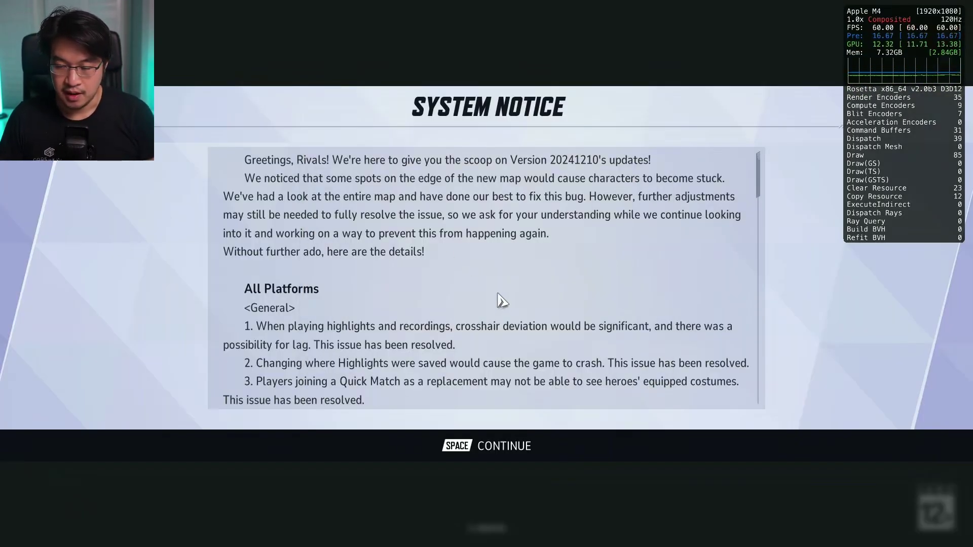
# Step: Scroll through the game's System Notice on the Version 20241210 updates and switch application focus away and back to the game
pyautogui.scroll(-10, 758, 206)
pyautogui.scroll(10, 758, 211)
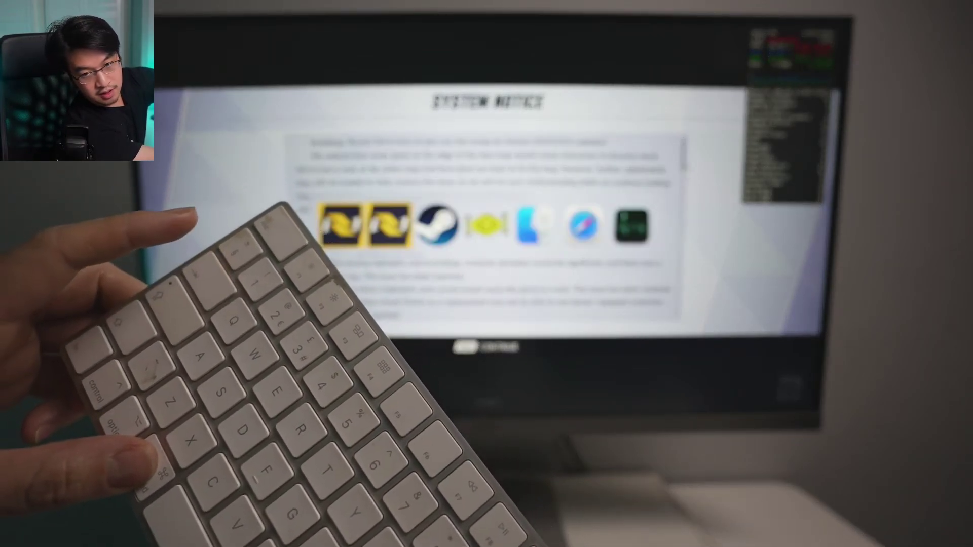
pyautogui.press('super+Tab')
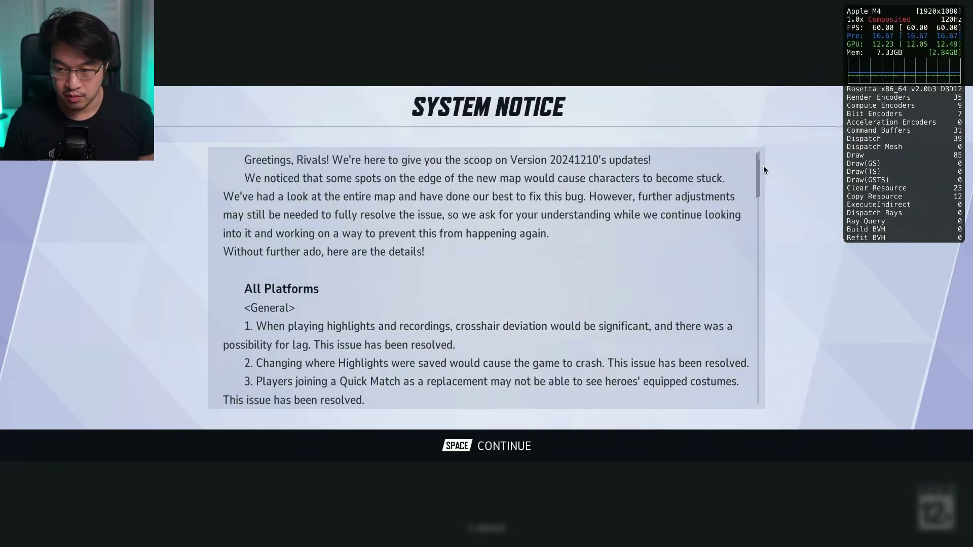
# Step: Continue past the System Notice, start the game and confirm the failure-to-reconnect warning
pyautogui.press('space')
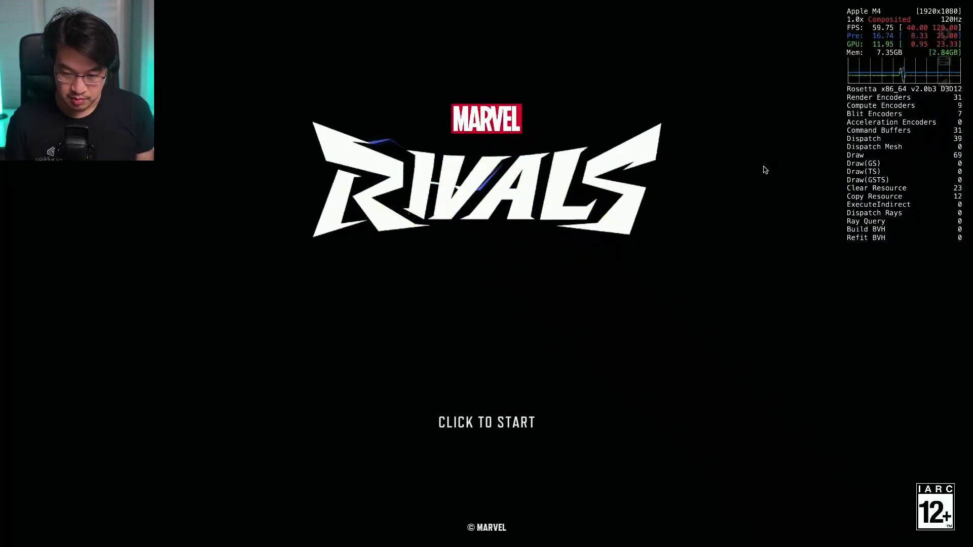
pyautogui.click(502, 371)
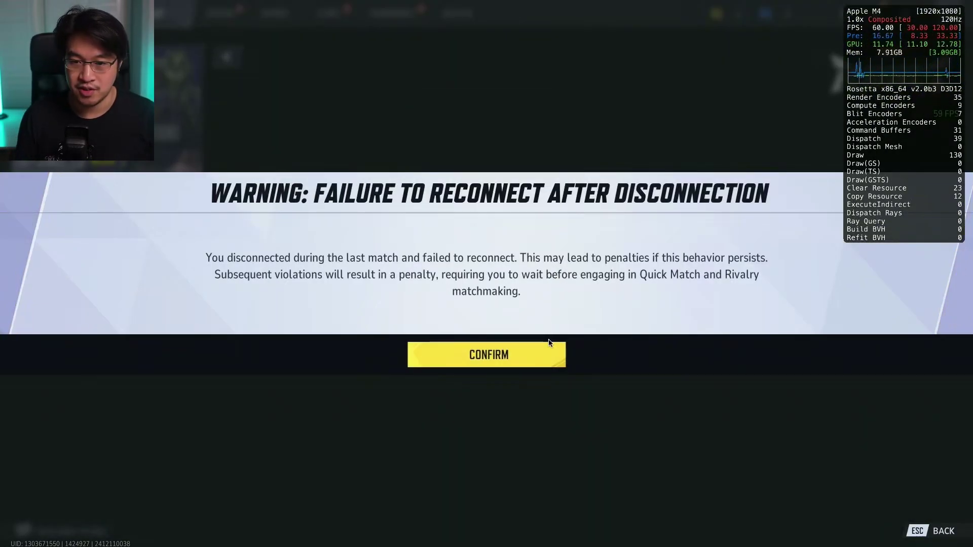
pyautogui.click(545, 354)
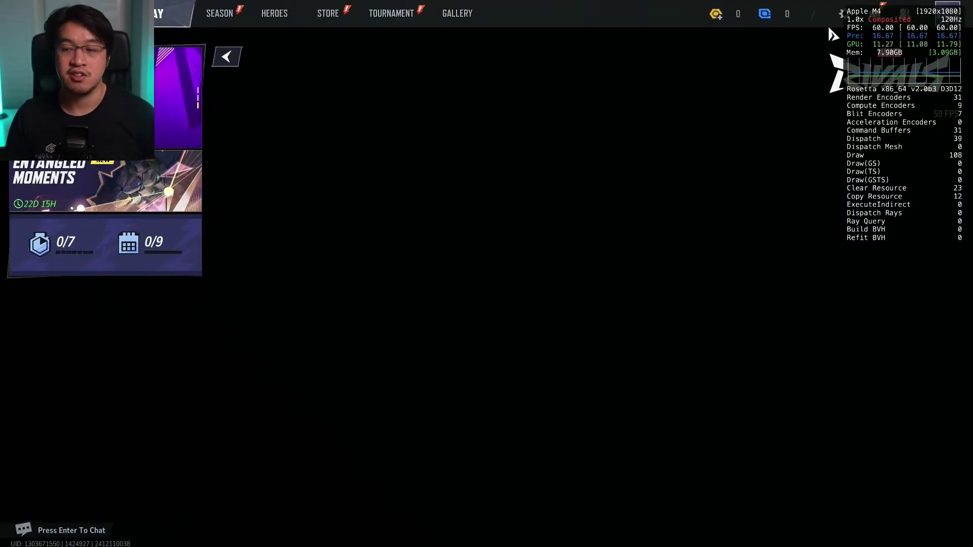
pyautogui.press('super+Tab')
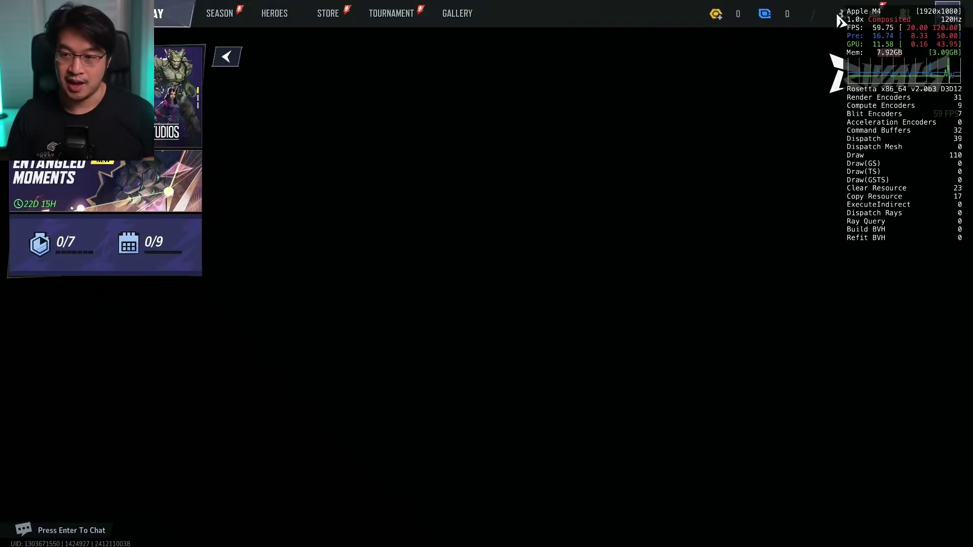
# Step: Open the game's display settings and set the super resolution mode to Performance, keeping AMD FSR as the type
pyautogui.press('Escape')
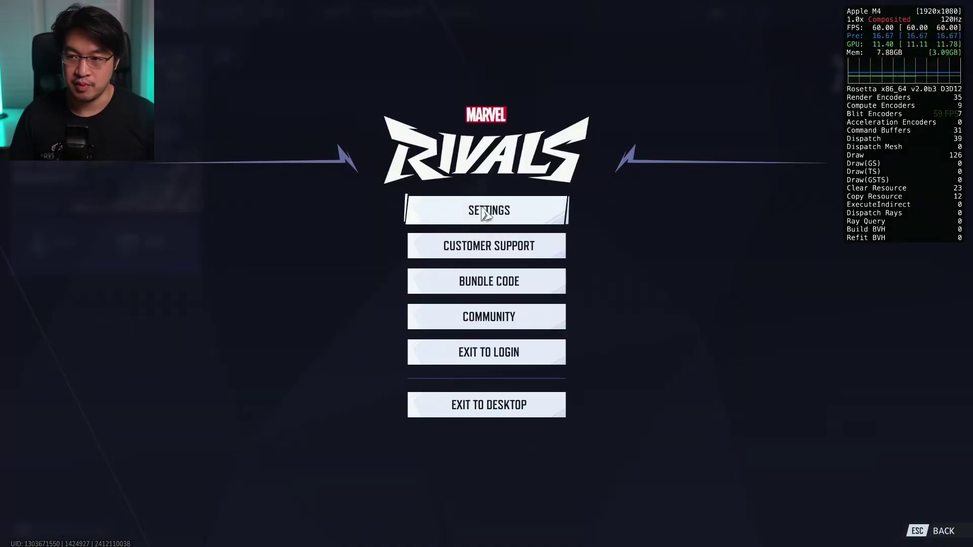
pyautogui.click(484, 211)
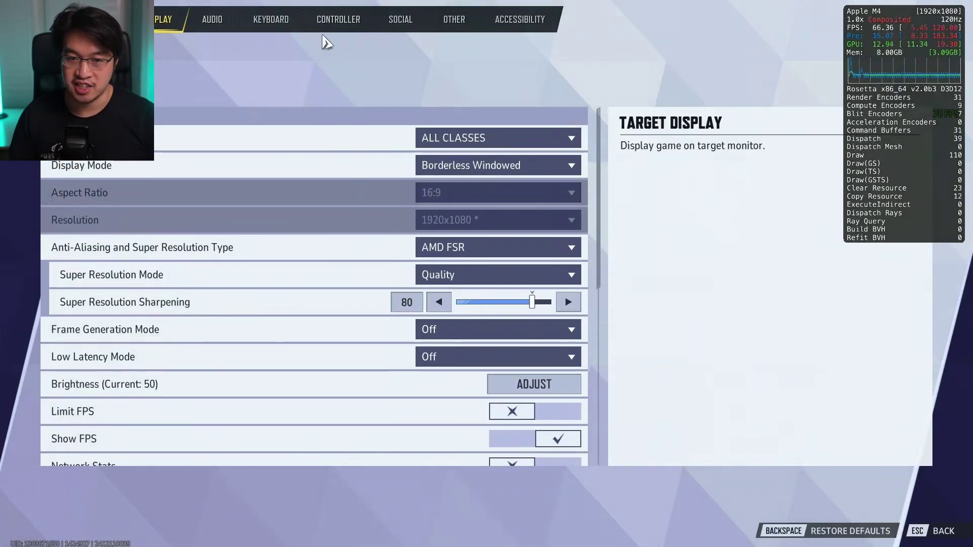
pyautogui.click(455, 257)
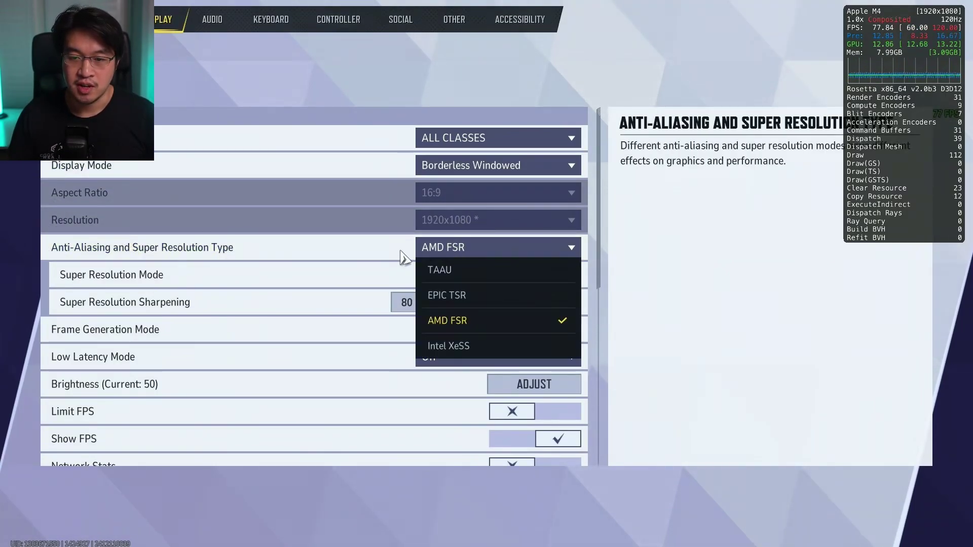
pyautogui.click(407, 266)
pyautogui.click(465, 279)
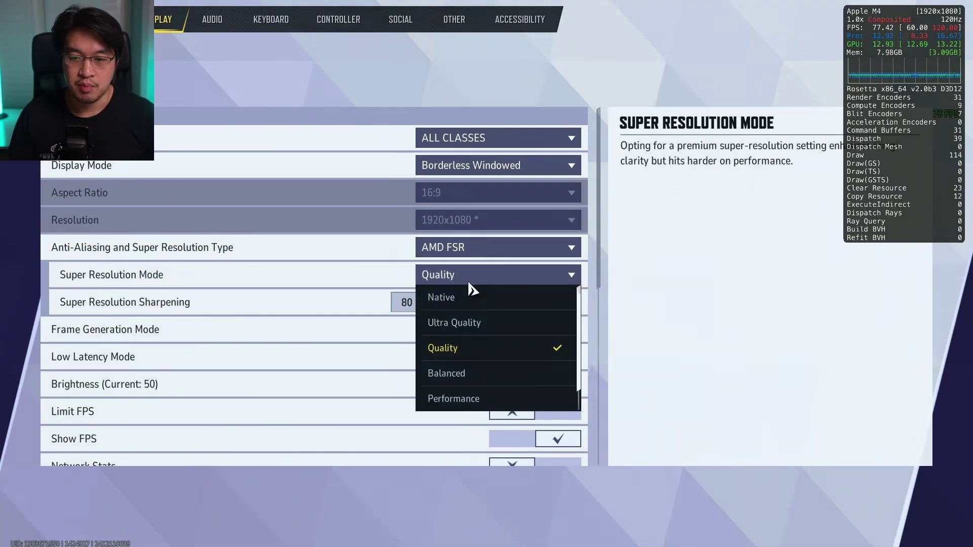
pyautogui.click(471, 400)
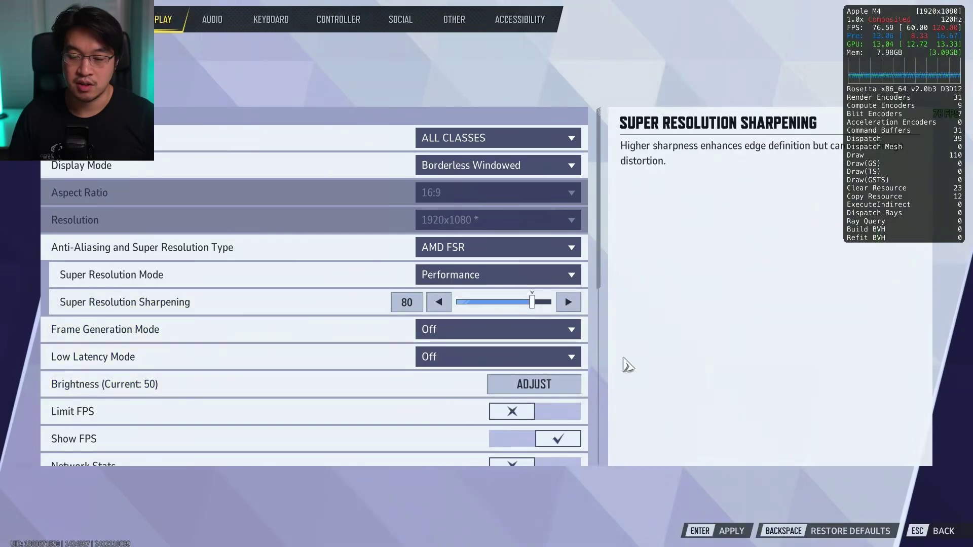
# Step: Set the overall graphics quality to Low, apply and confirm the new display settings, and leave the settings
pyautogui.scroll(-2, 487, 345)
pyautogui.scroll(-4, 461, 380)
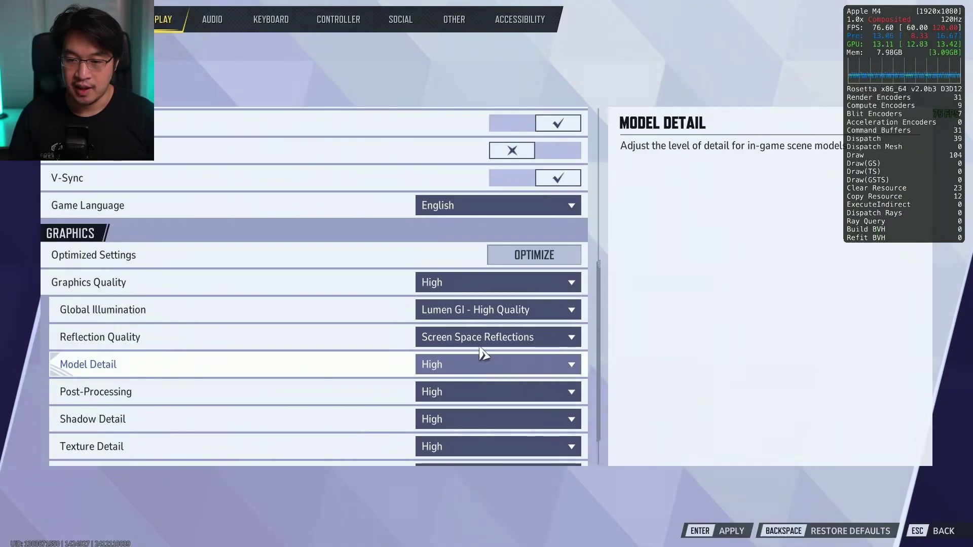
pyautogui.click(475, 283)
pyautogui.click(446, 304)
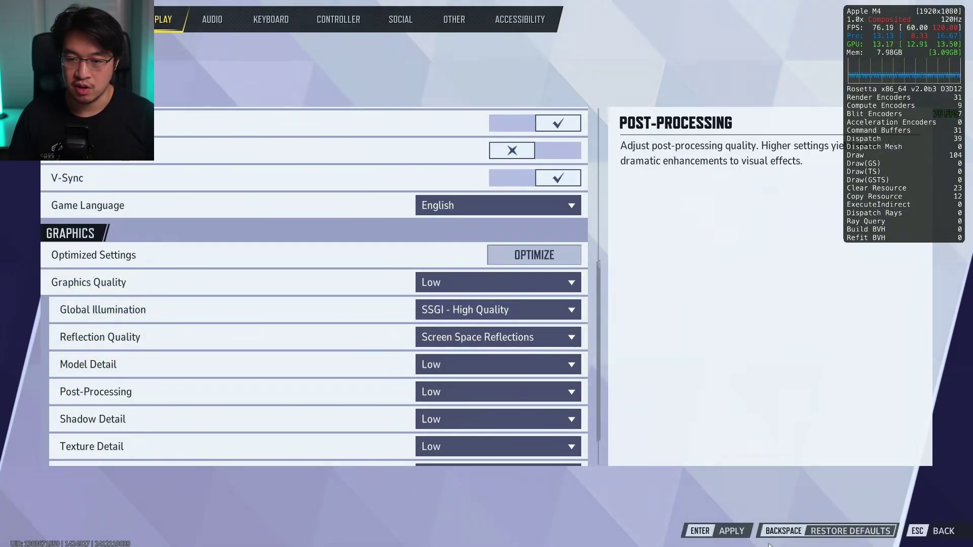
pyautogui.click(717, 535)
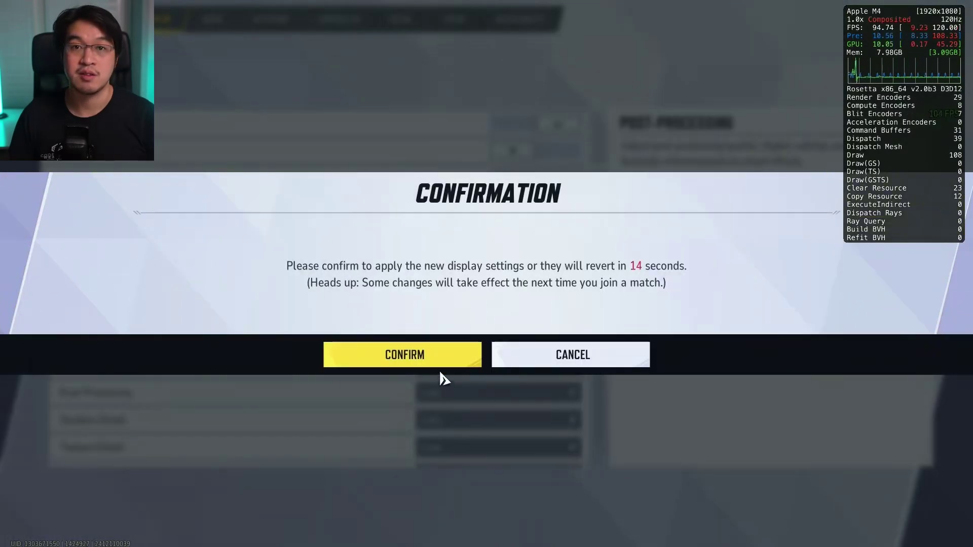
pyautogui.click(443, 364)
pyautogui.press('Escape')
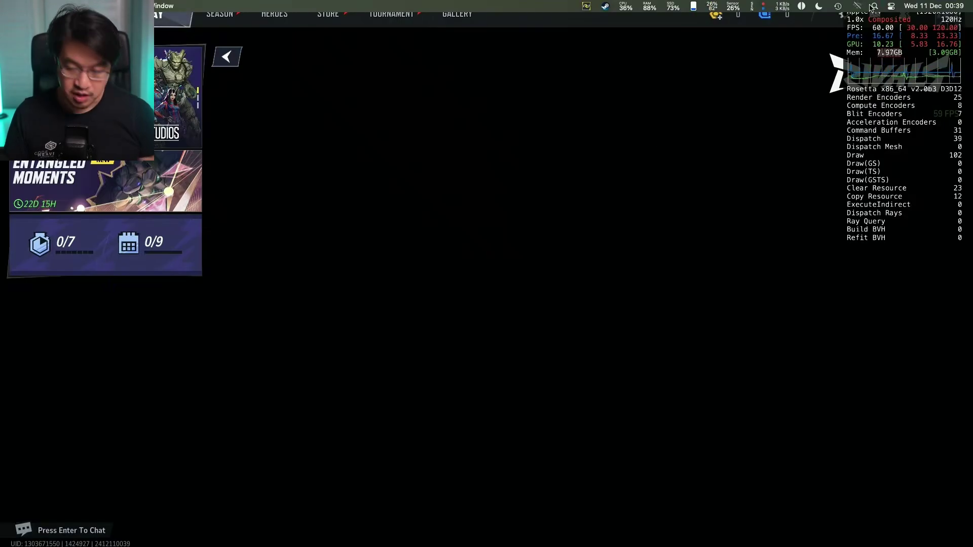
# Step: Open Activity Monitor and examine the CPU and memory usage of the running processes, selecting MarvelRivals_Launcher.exe
pyautogui.click(874, 6)
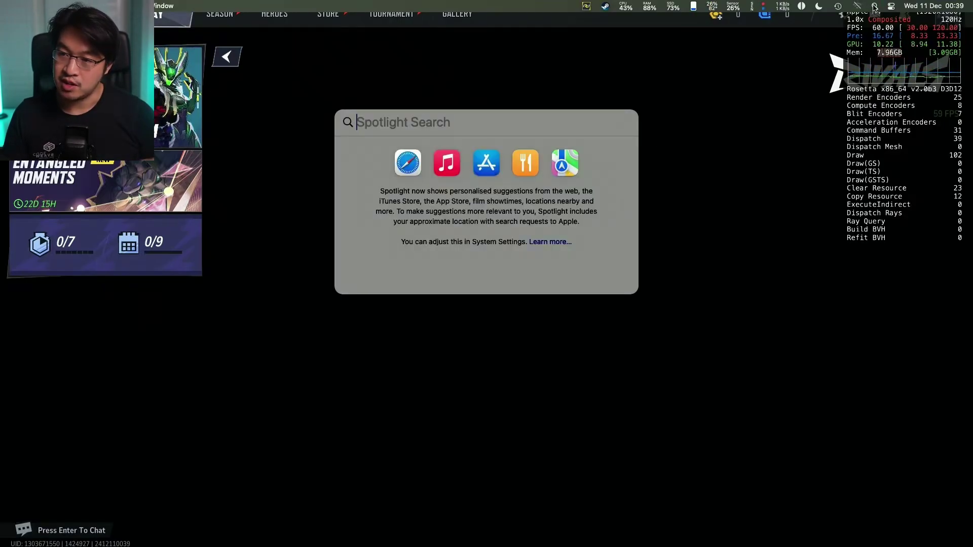
pyautogui.write('act')
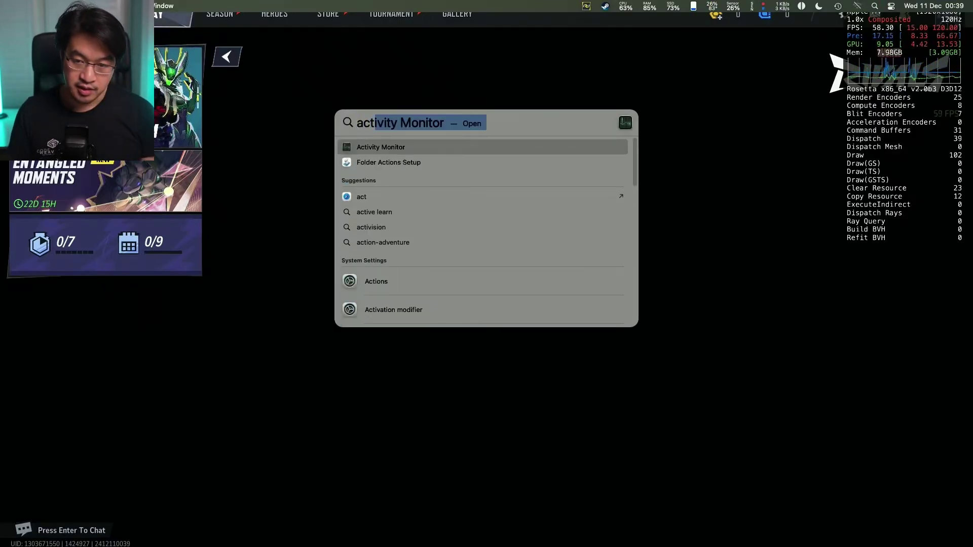
pyautogui.press('Return')
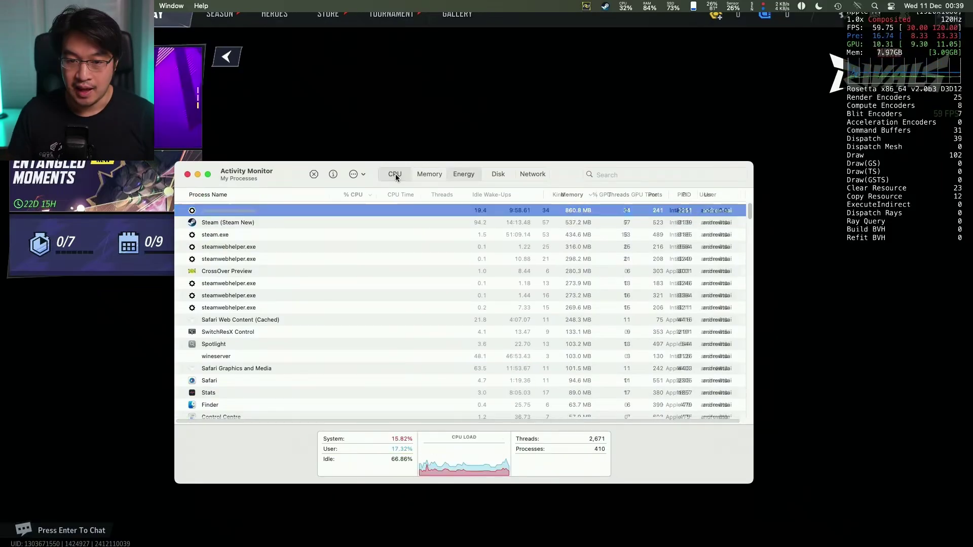
pyautogui.click(396, 174)
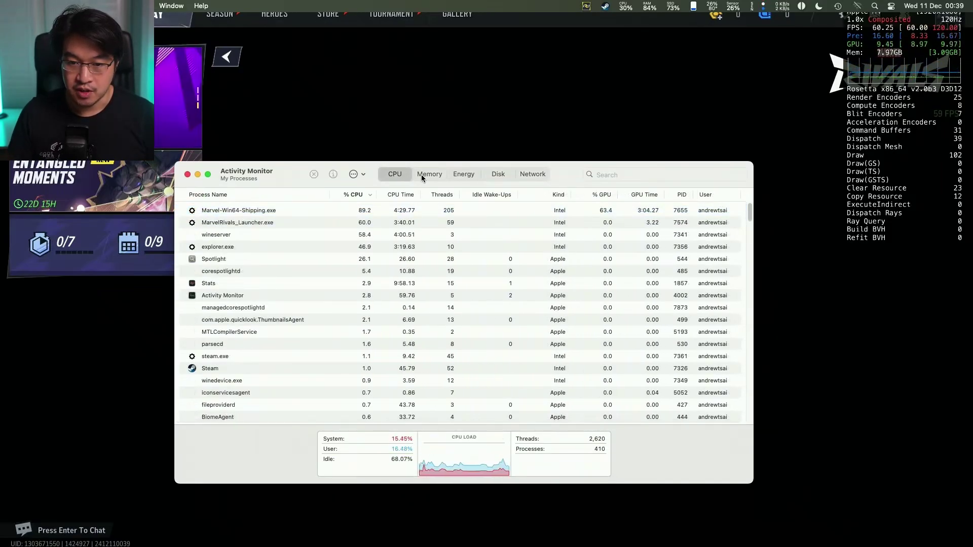
pyautogui.click(421, 174)
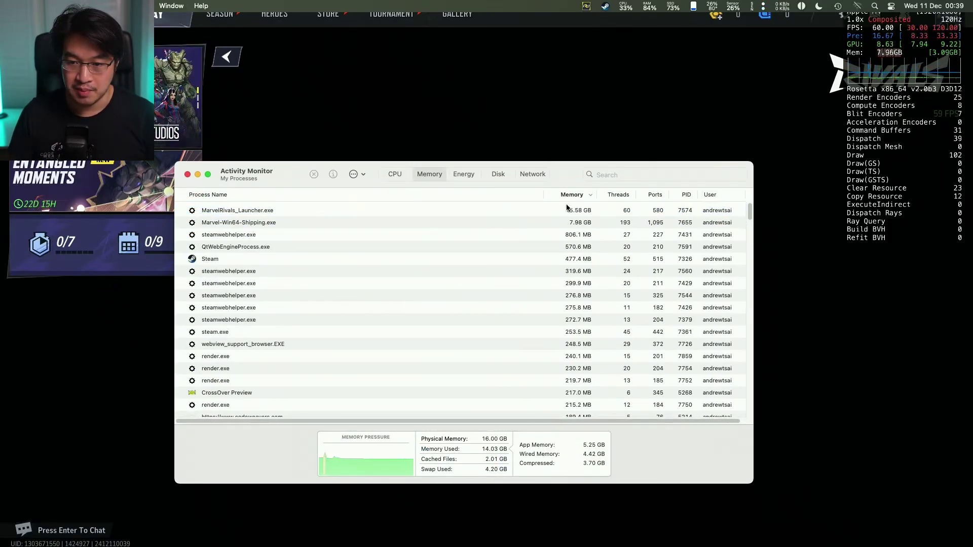
pyautogui.click(346, 210)
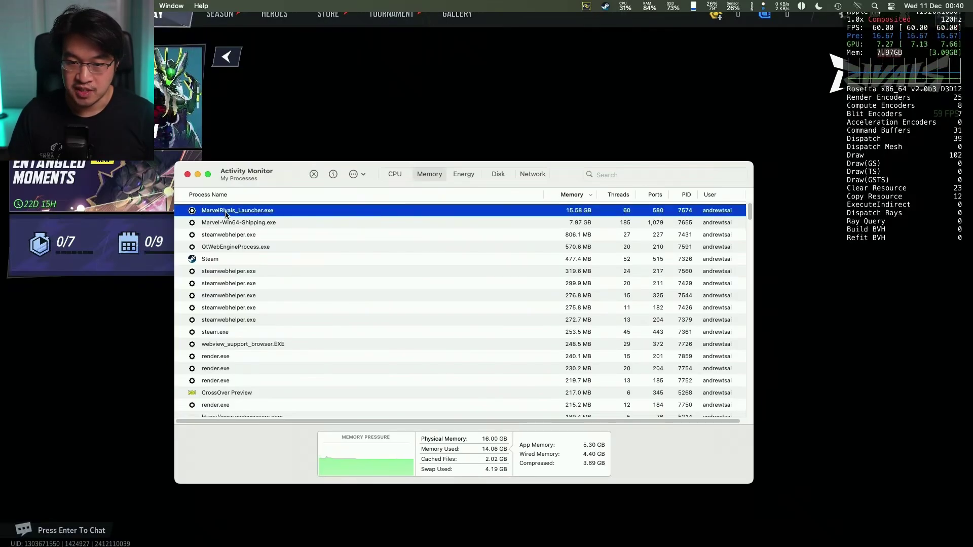
# Step: Try to bring the running MarvelRivals_Launcher.exe application to the front
pyautogui.moveTo(905, 538)
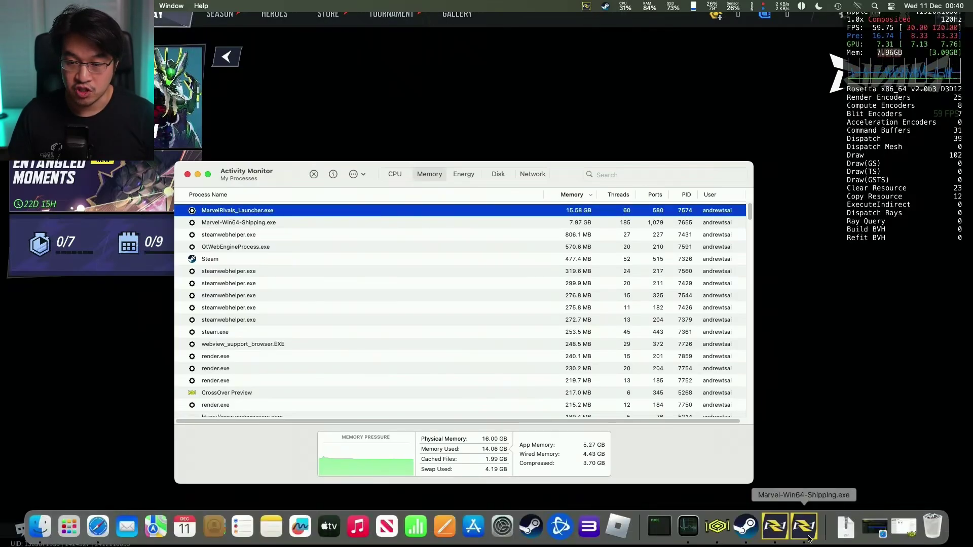
pyautogui.click(779, 539)
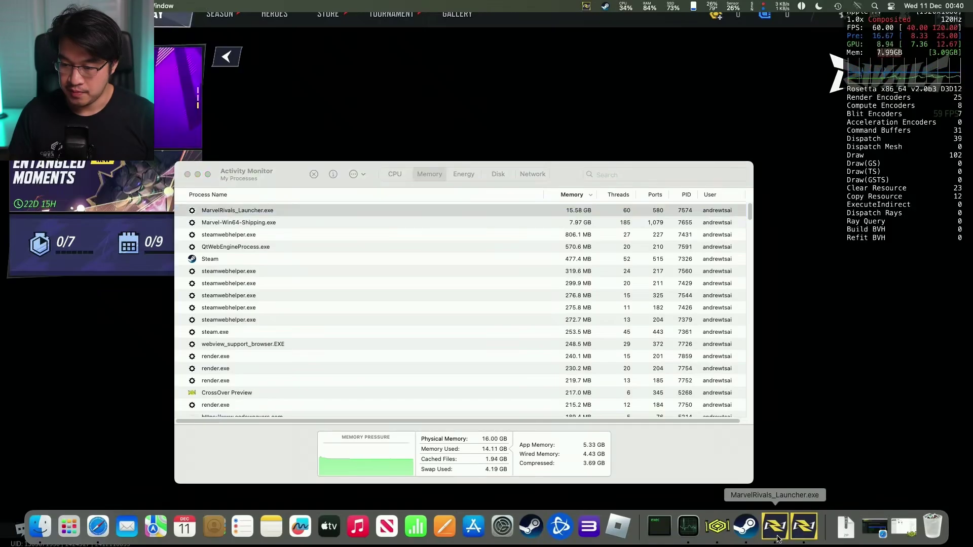
pyautogui.rightClick(777, 538)
pyautogui.click(779, 535)
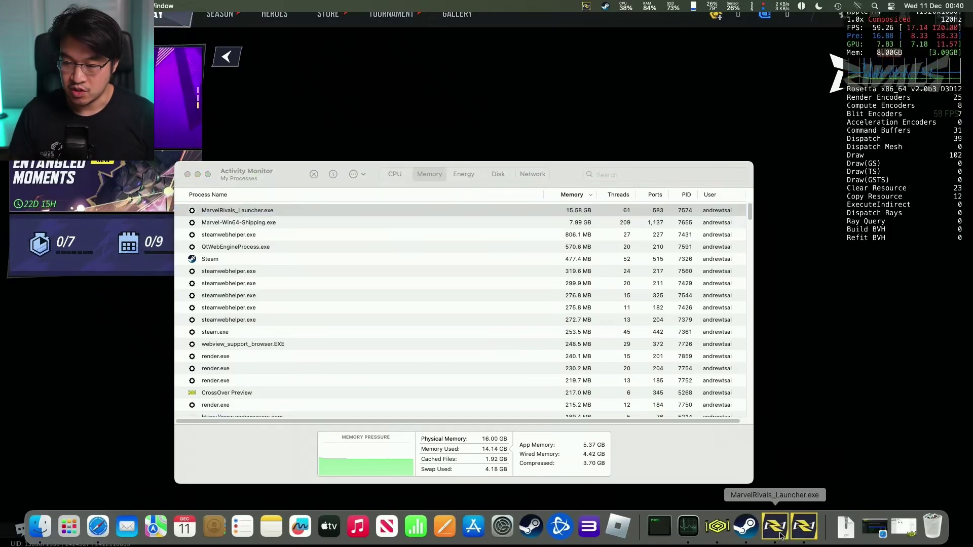
# Step: Quit the MarvelRivals_Launcher.exe process to free memory, leaving Marvel-Win64-Shipping.exe running, and close Activity Monitor
pyautogui.click(275, 215)
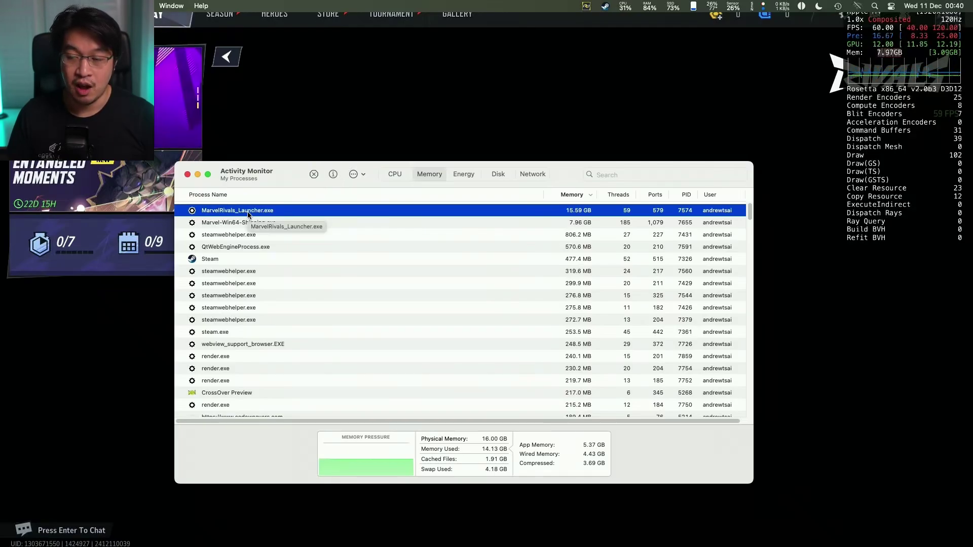
pyautogui.click(314, 174)
pyautogui.press('Return')
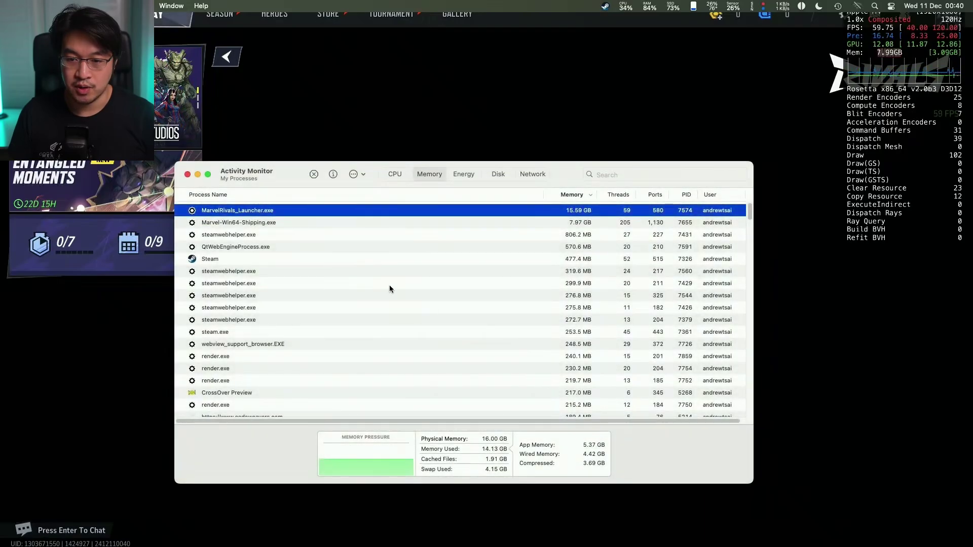
pyautogui.click(240, 222)
pyautogui.click(242, 212)
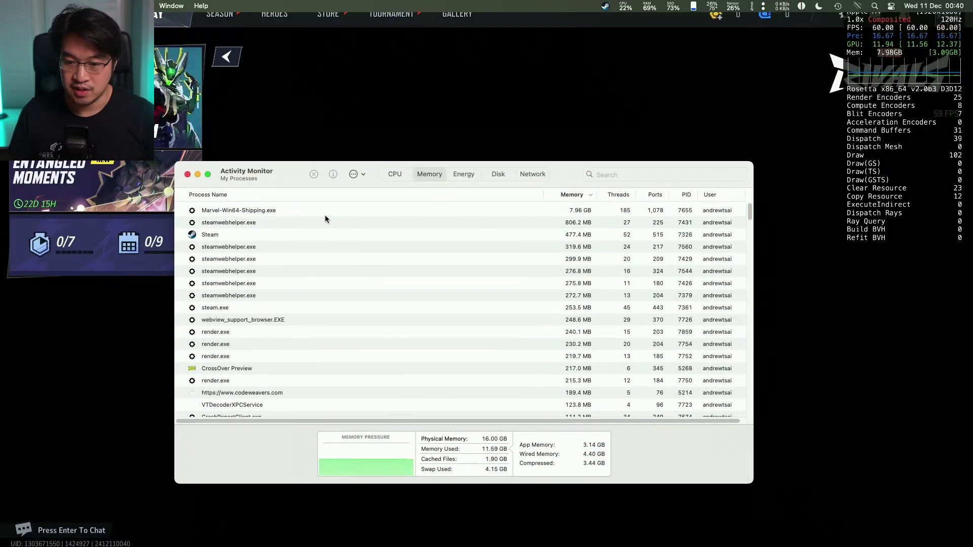
pyautogui.click(324, 215)
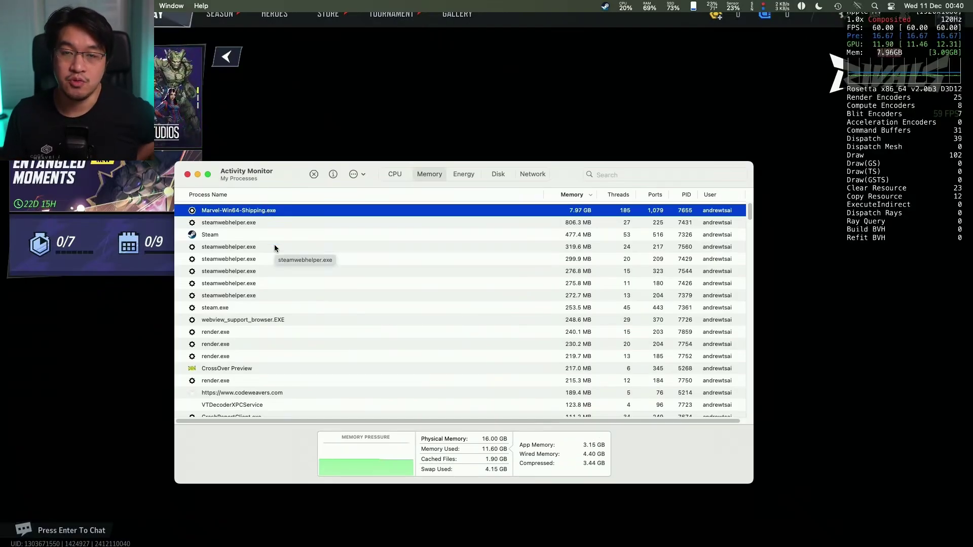
pyautogui.click(188, 175)
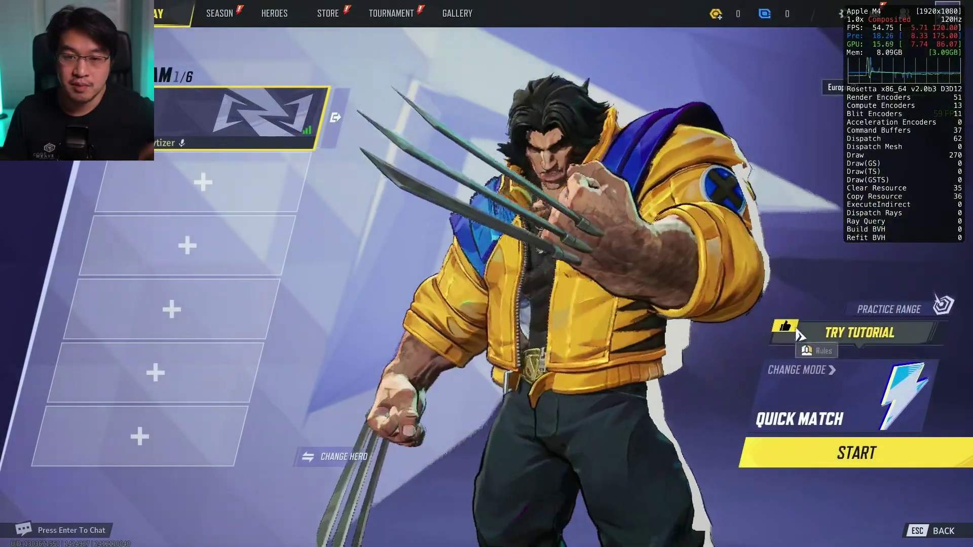
# Step: Enter the Practice Range and choose Iron Man as the hero
pyautogui.click(889, 309)
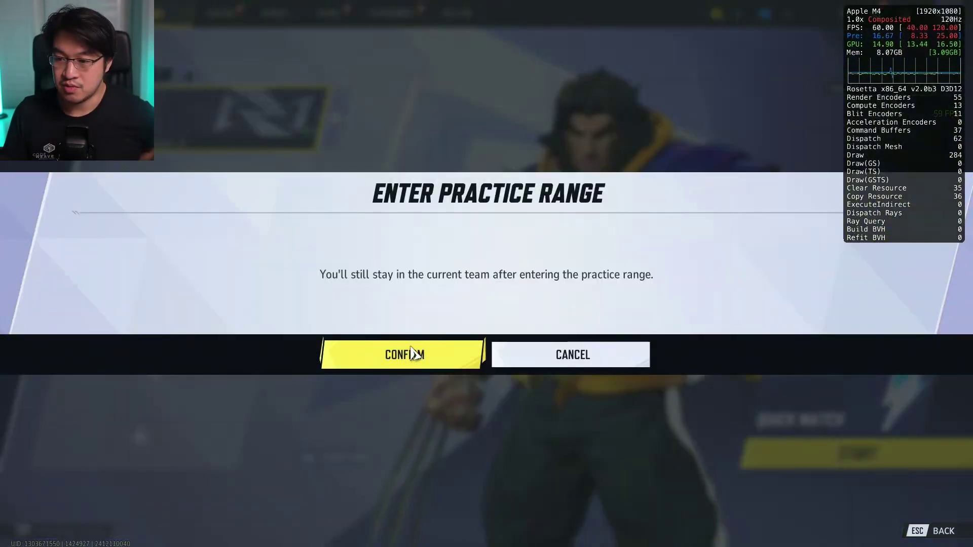
pyautogui.click(413, 353)
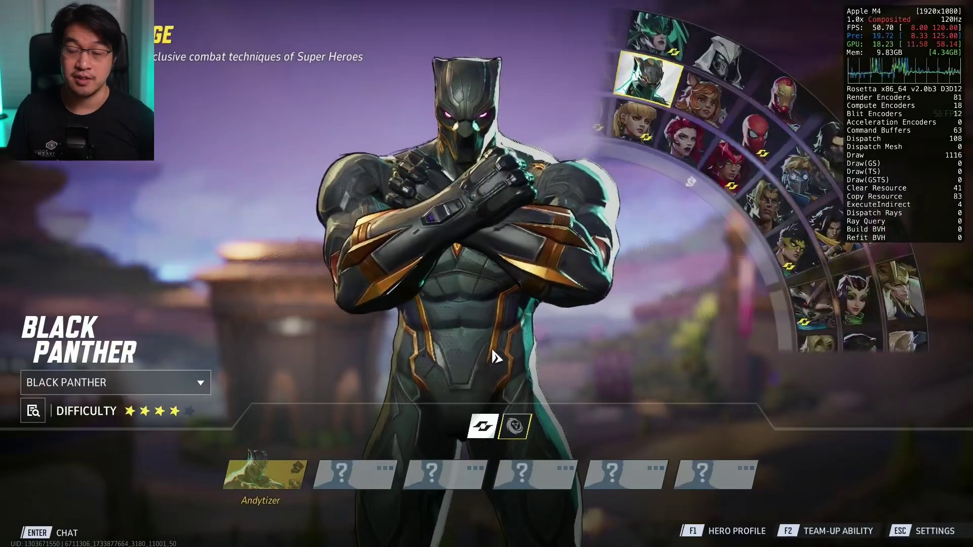
pyautogui.click(818, 140)
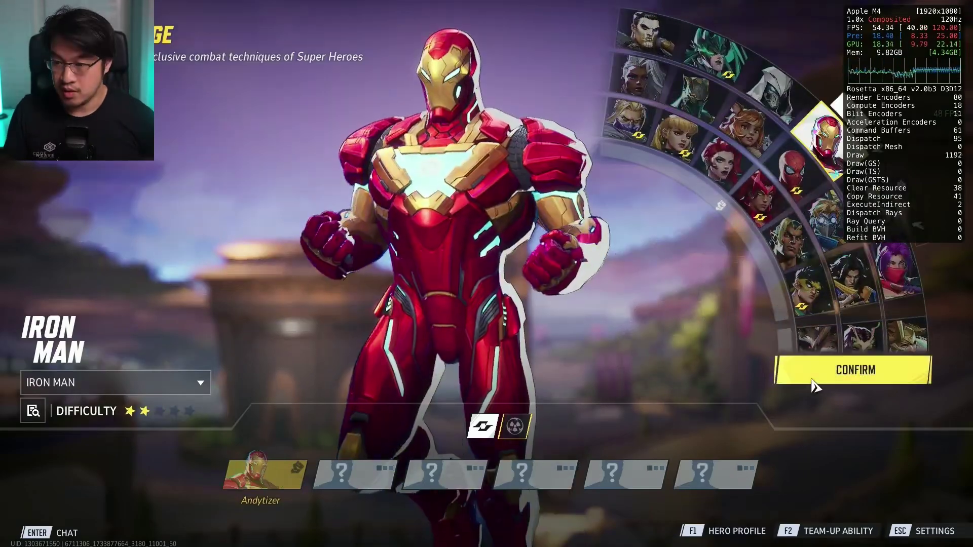
pyautogui.click(812, 381)
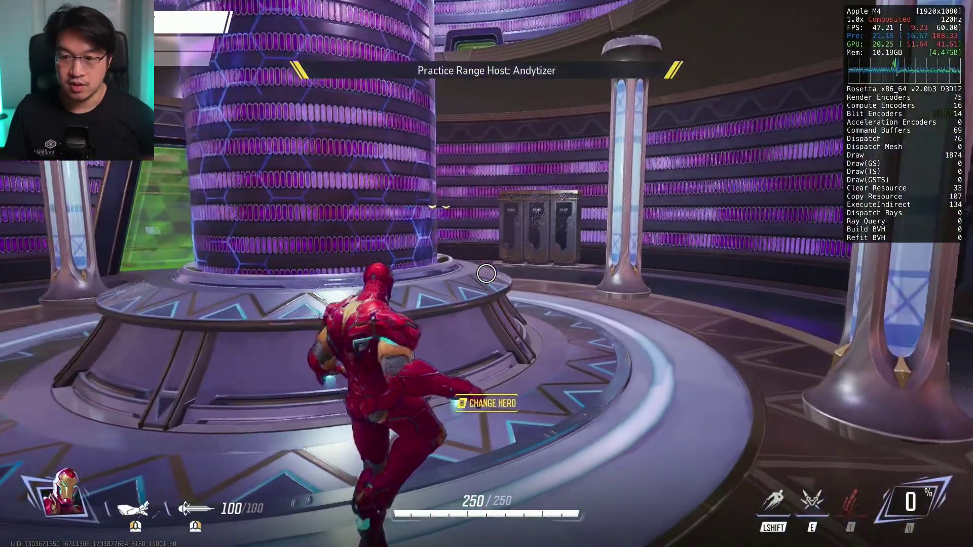
# Step: Move Iron Man out of the starting room and fly him forward through the Practice Range
pyautogui.press('w')
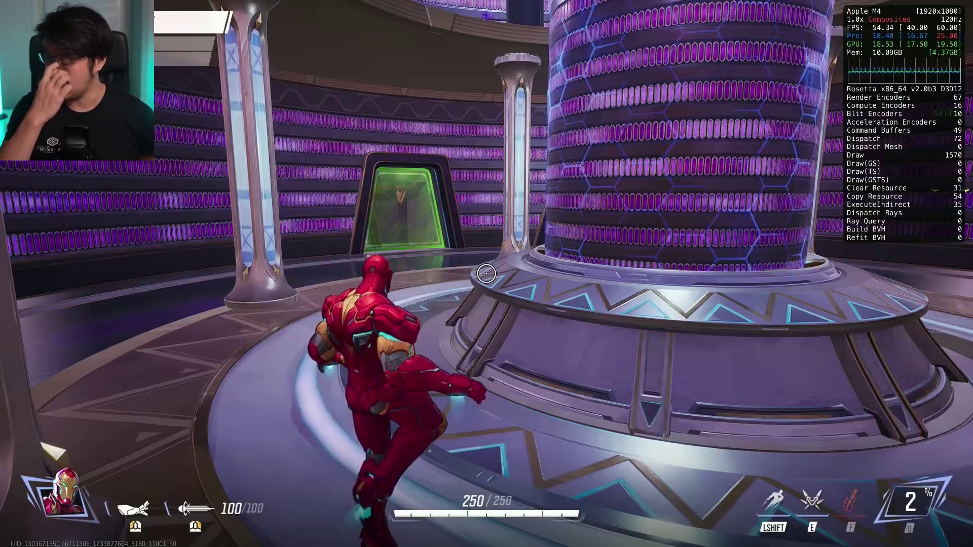
pyautogui.press('w')
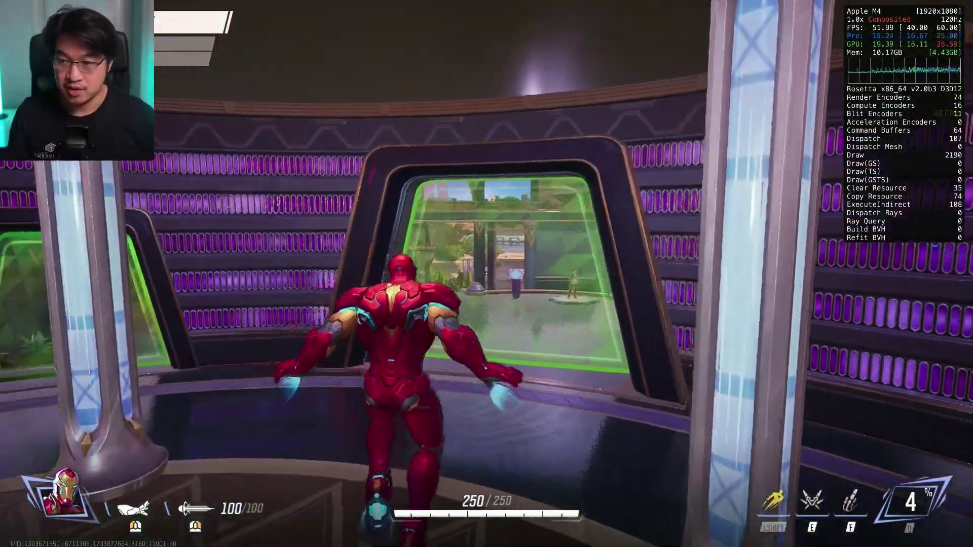
pyautogui.press('shift')
pyautogui.press('w')
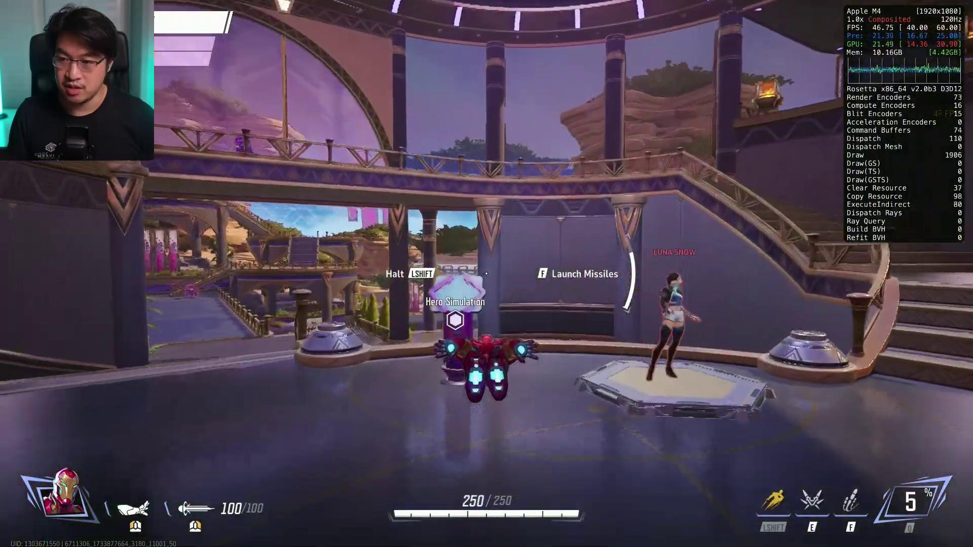
pyautogui.press('w')
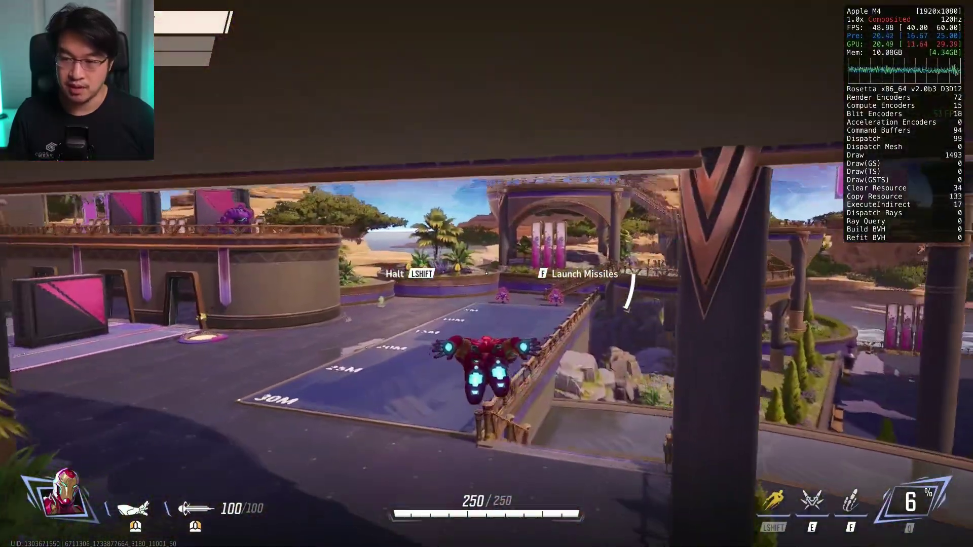
# Step: Fly Iron Man down the distance-marked lane of the Practice Range, land him and fire at the surroundings
pyautogui.press('w')
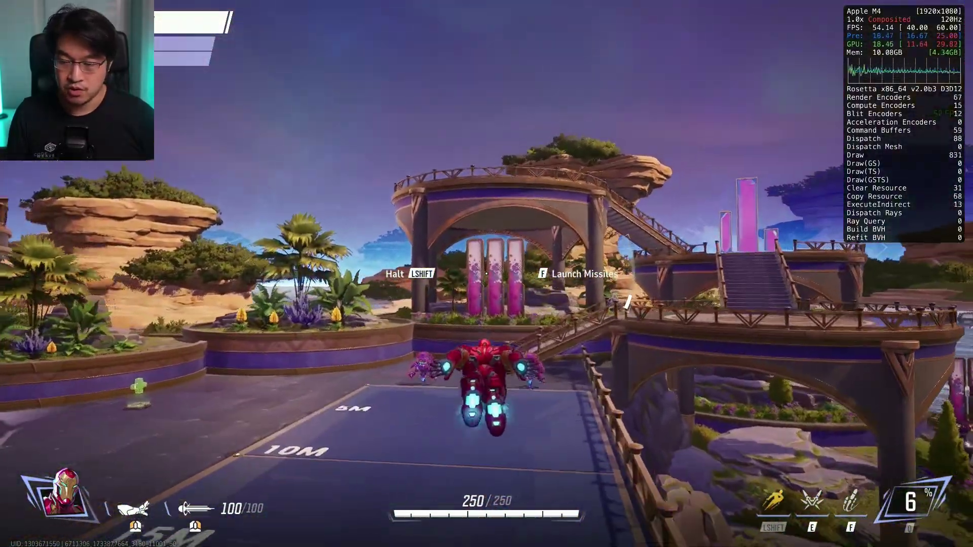
pyautogui.press('w')
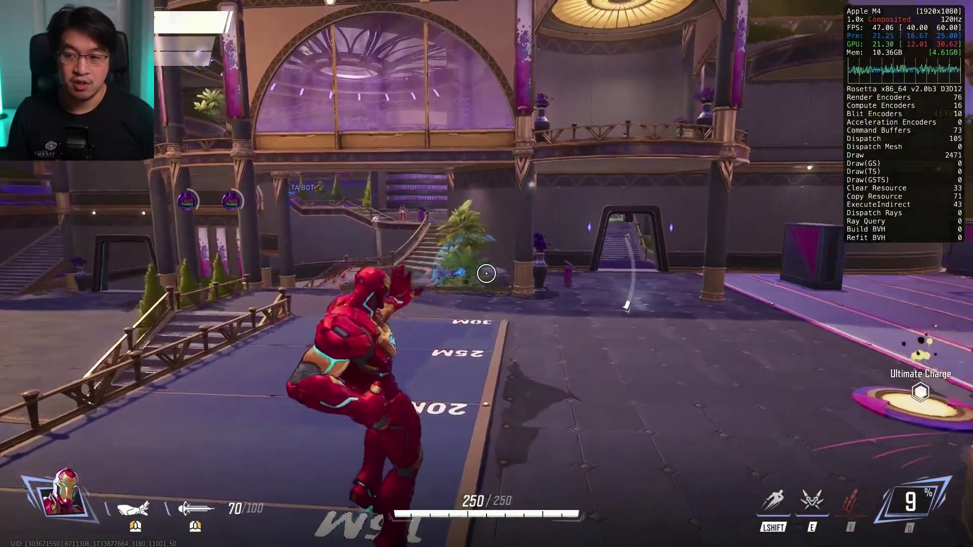
pyautogui.press('w')
pyautogui.click(486, 274)
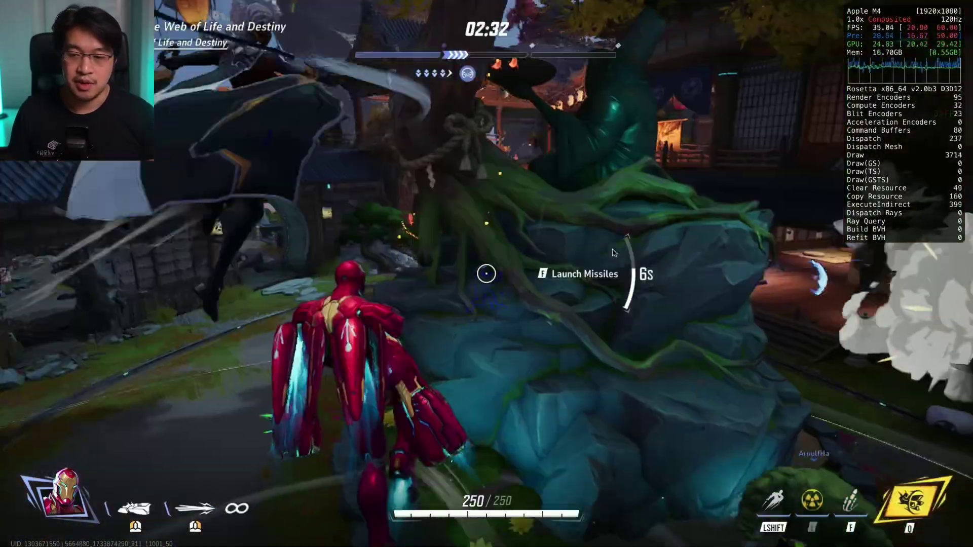
# Step: In the Web of Life and Destiny match, advance Iron Man along the courtyard path toward the building and attack the enemies
pyautogui.press('w')
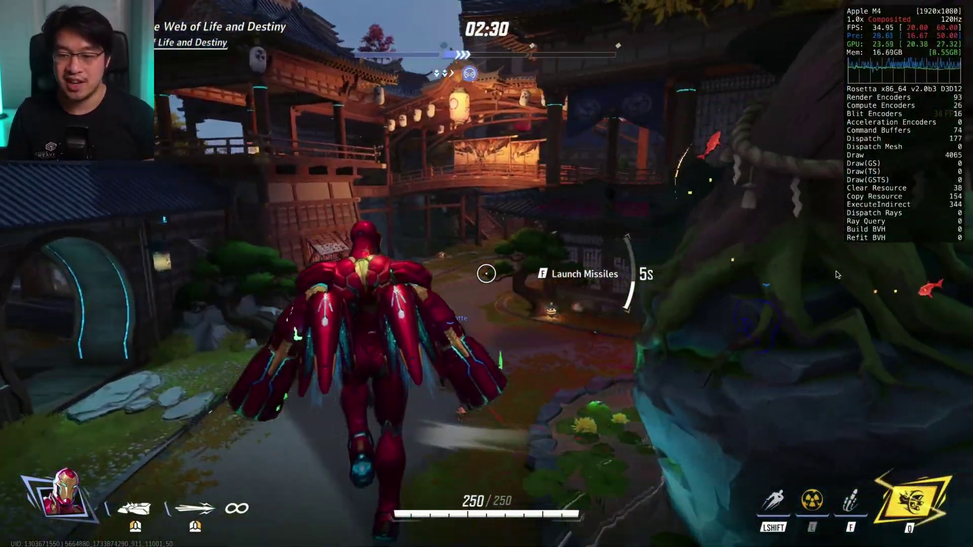
pyautogui.press('w')
pyautogui.rightClick(486, 274)
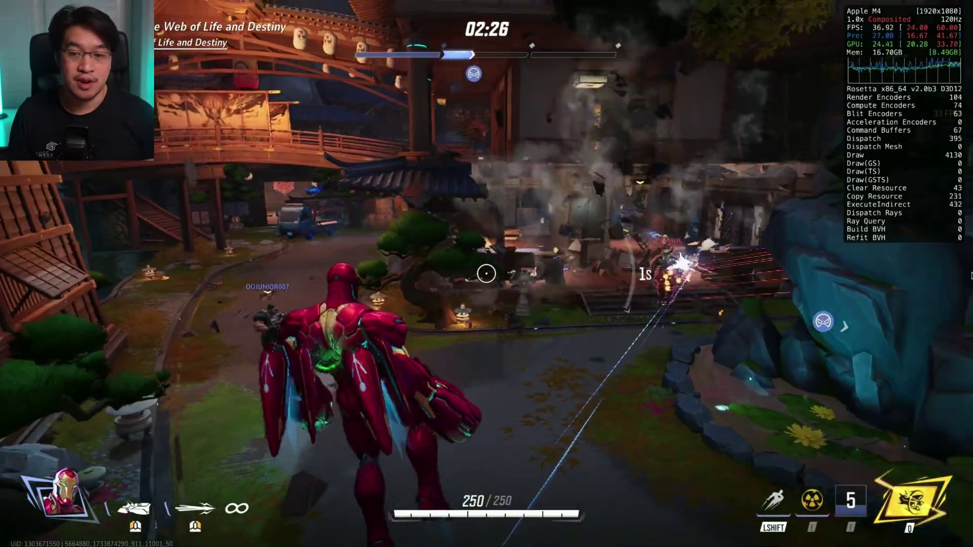
pyautogui.press('q')
pyautogui.click(486, 274)
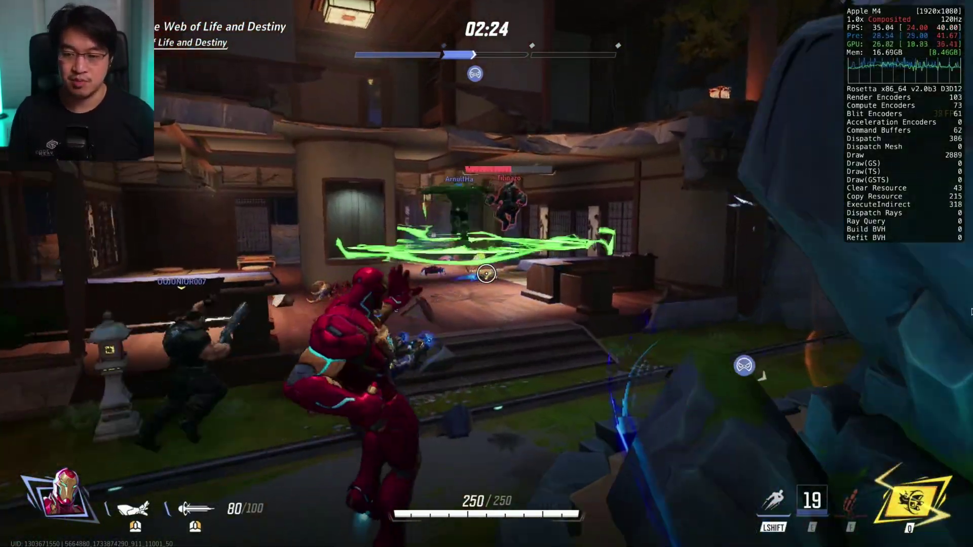
# Step: Fight through the wooden building with Iron Man's blasts and unleash his ultimate toward the garden outside
pyautogui.click(486, 274)
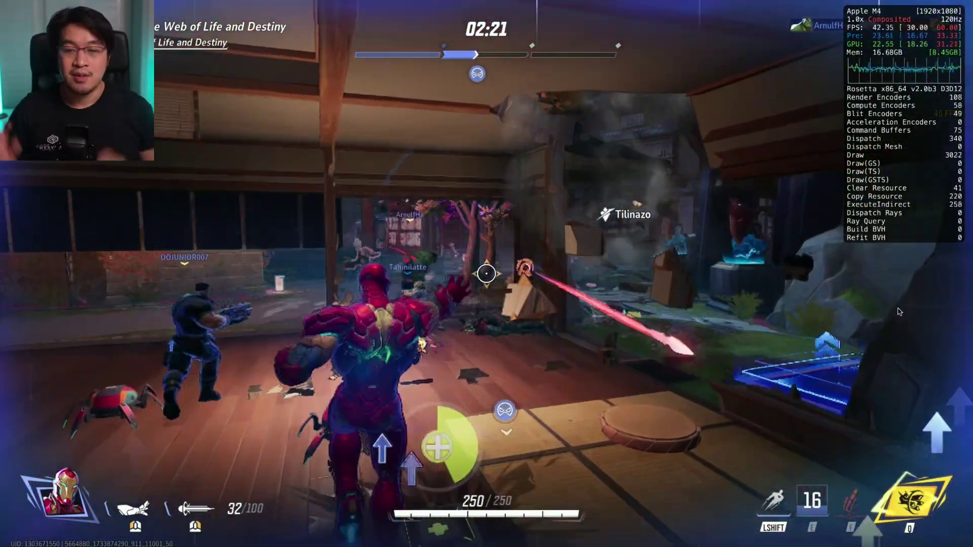
pyautogui.click(485, 273)
pyautogui.click(486, 274)
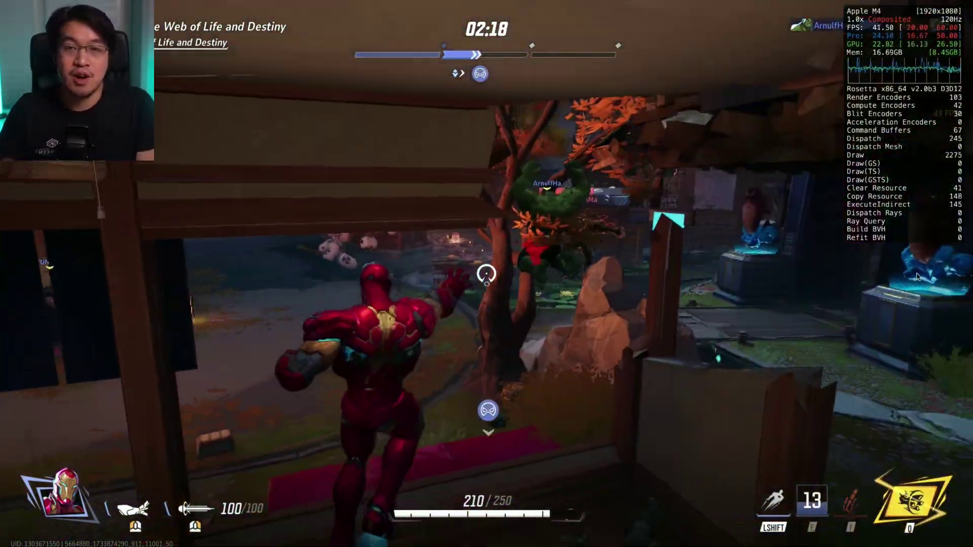
pyautogui.click(486, 274)
pyautogui.click(486, 274)
pyautogui.press('q')
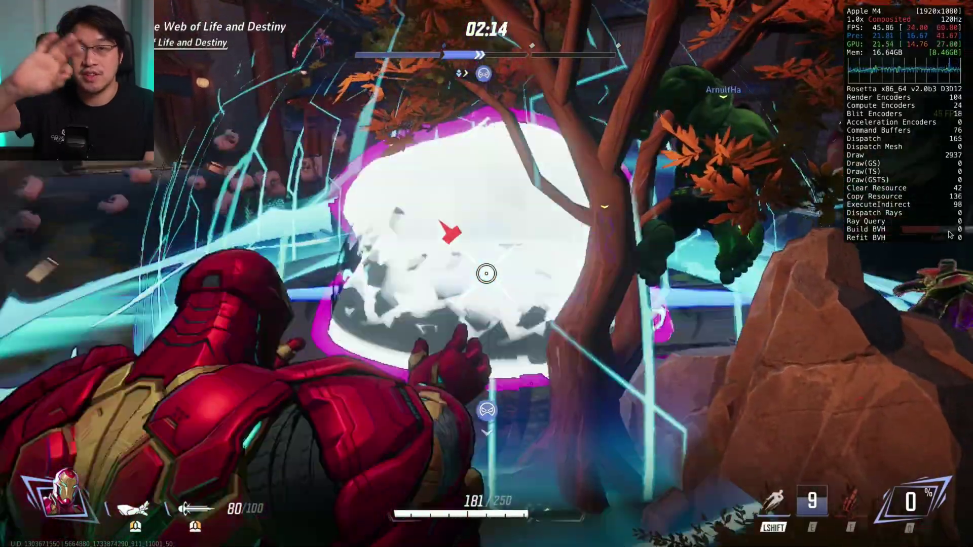
# Step: Advance Iron Man along the path between the lily ponds and through the large gate, firing at the enemy ahead
pyautogui.press('w')
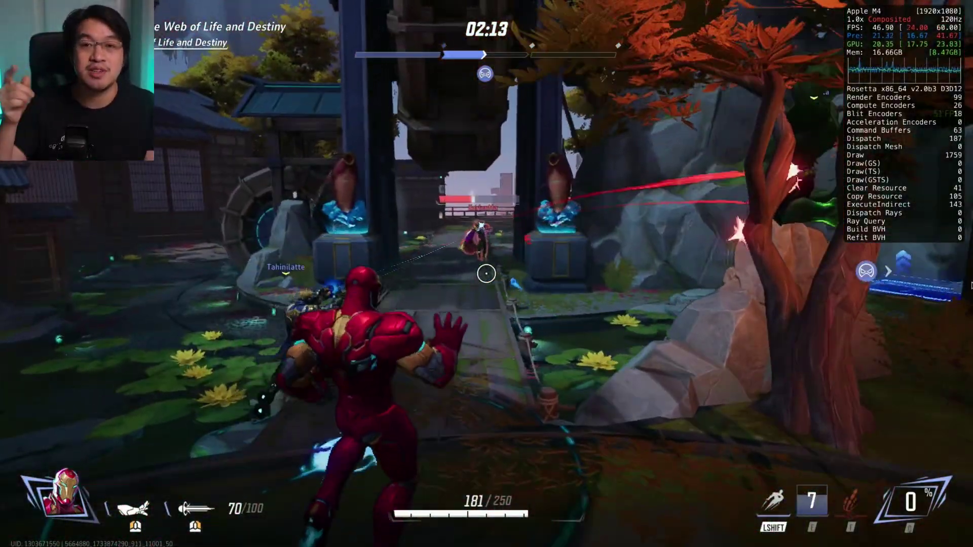
pyautogui.press('w')
pyautogui.click(486, 274)
pyautogui.click(486, 273)
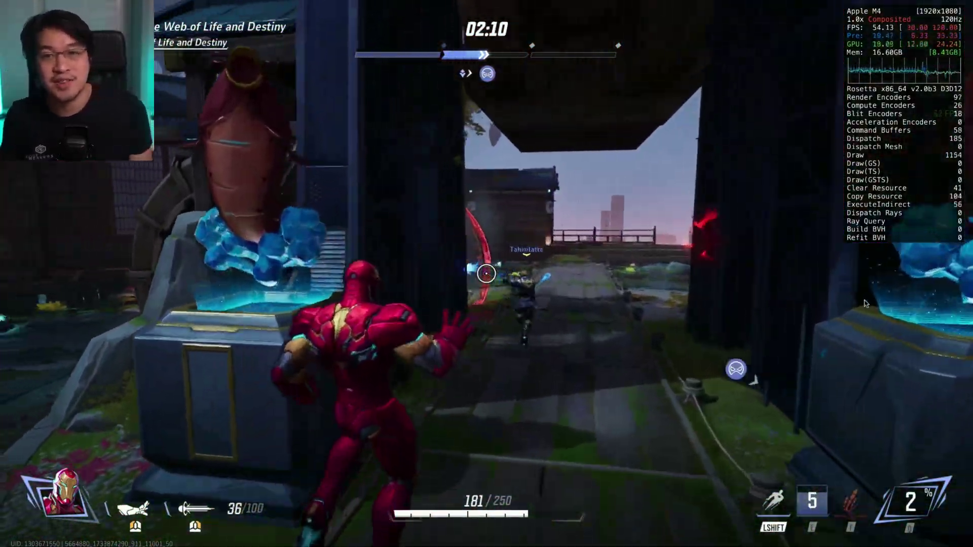